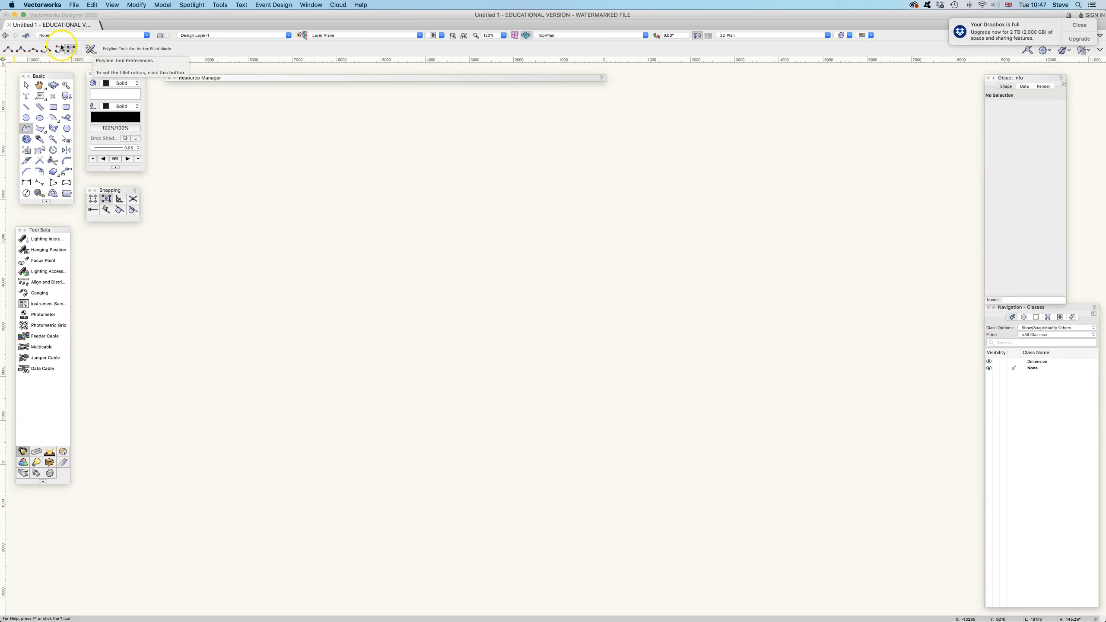
Draw a closed five-sided polyline about 2900 mm wide in the upper middle of the drawing, using Corner Vertex Mode.
left_click(7, 50)
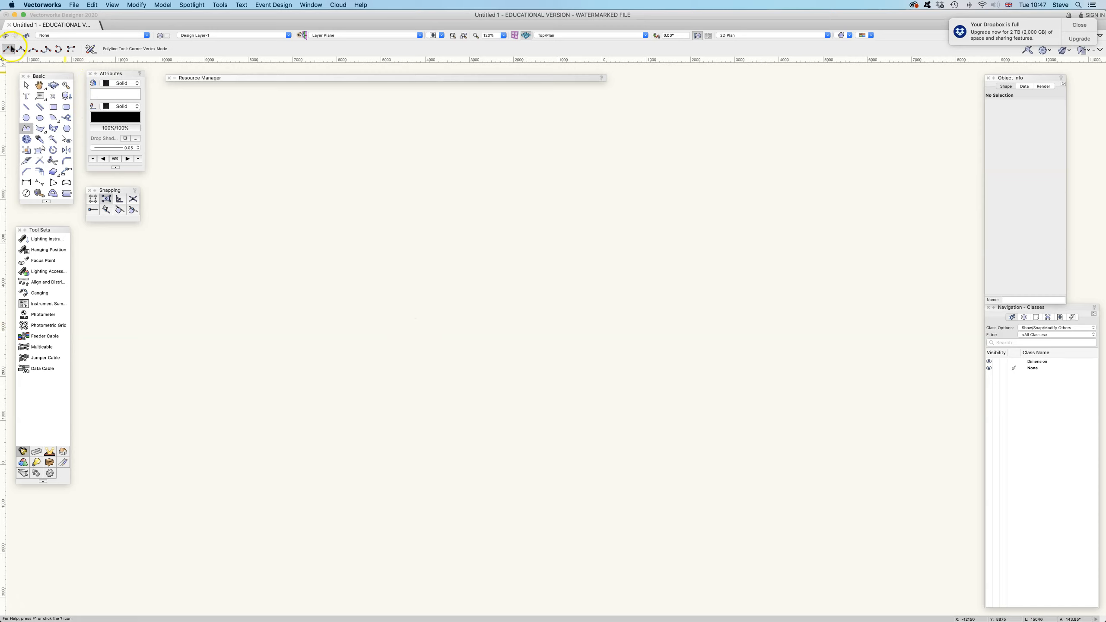
left_click(404, 282)
left_click(402, 192)
left_click(479, 175)
left_click(529, 261)
left_click(465, 292)
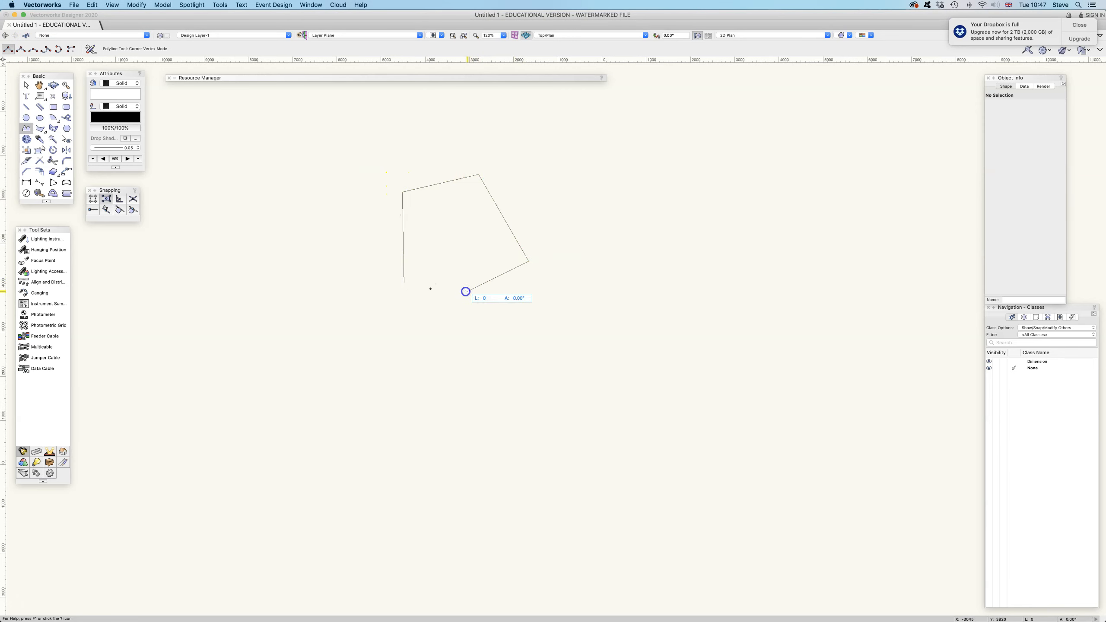
left_click(403, 287)
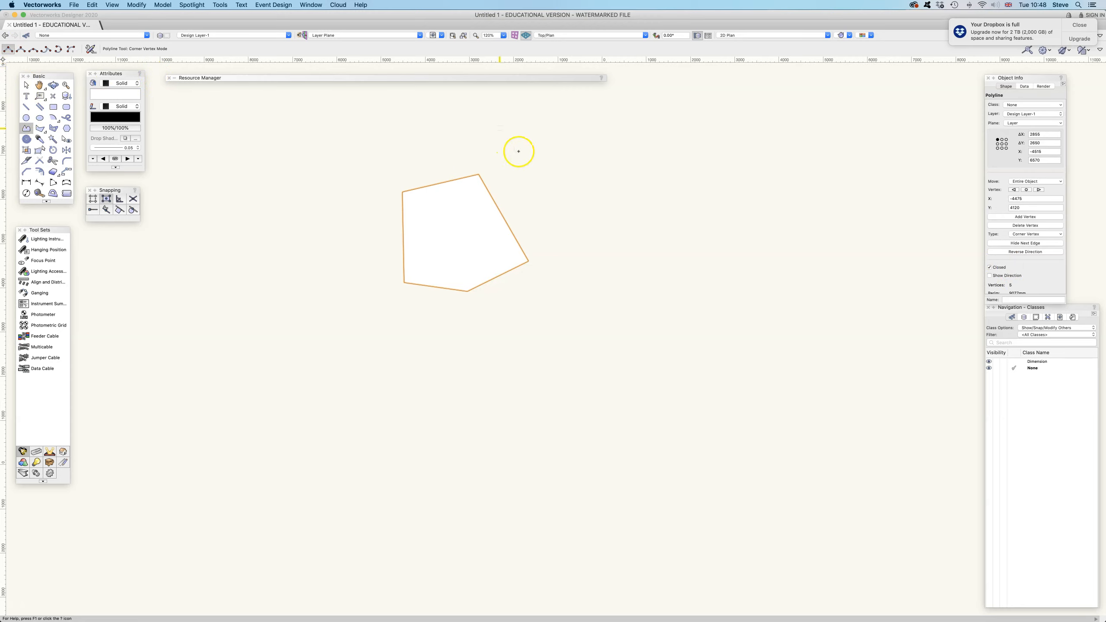
Draw a second five-sided polyline about 3085 by 2625 mm beside the first, stopping short of its start point, and set it to closed.
left_click(561, 160)
left_click(671, 177)
left_click(658, 259)
left_click(576, 275)
left_click(535, 199)
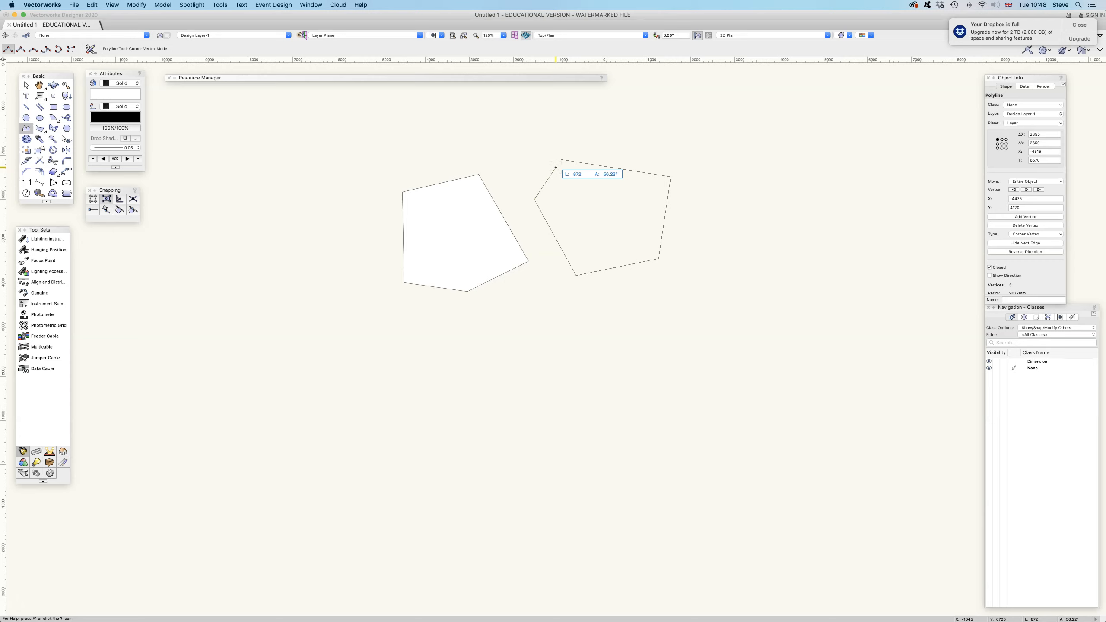
double_click(556, 168)
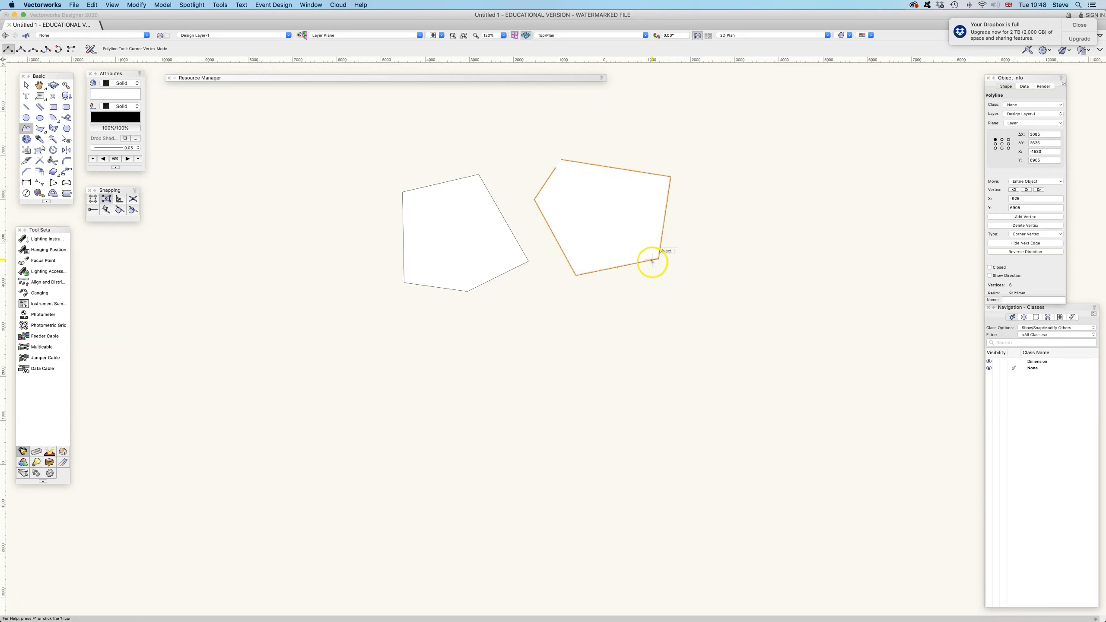
scroll(562, 166, "up", 5)
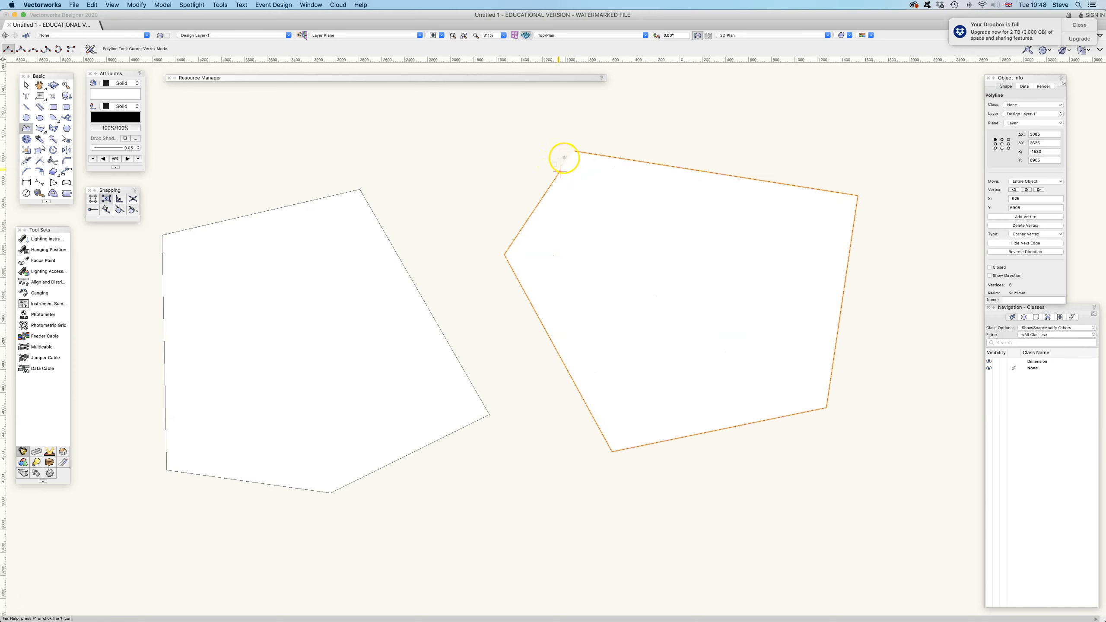
scroll(566, 177, "down", 2)
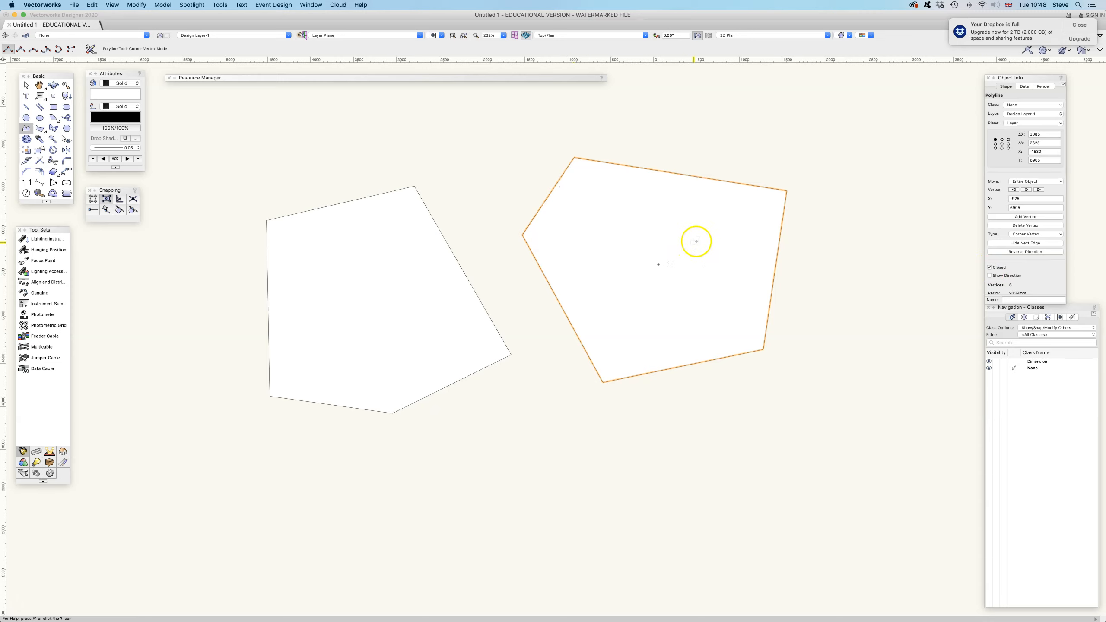
Start a polyline below the first pentagon with a vertical straight side about 2 m long.
scroll(485, 192, "down", 5)
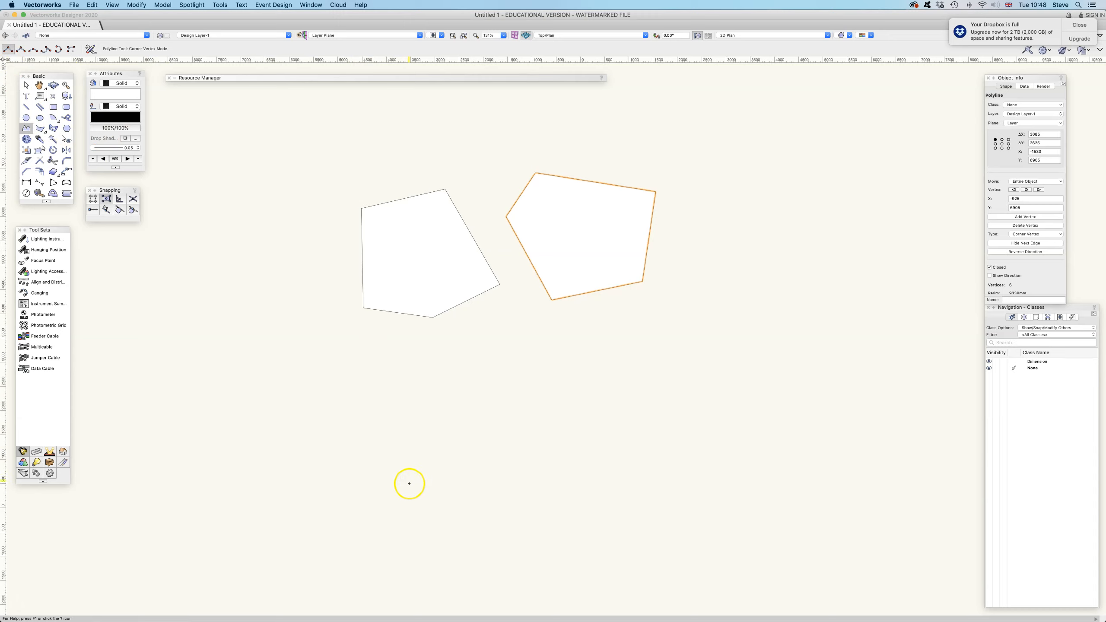
left_click(427, 518)
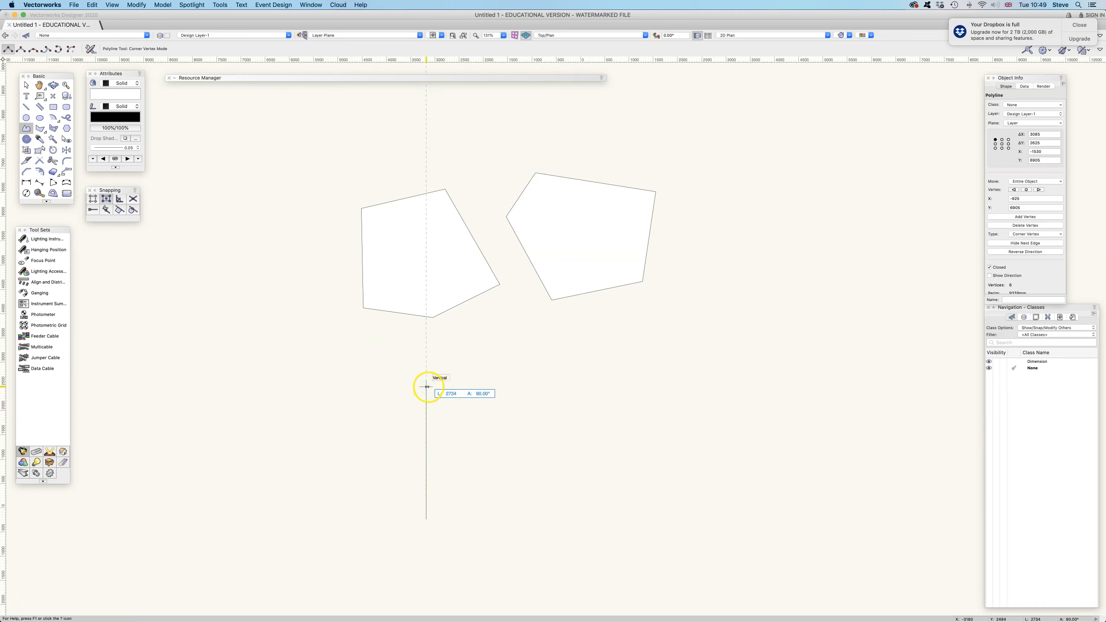
left_click(427, 420)
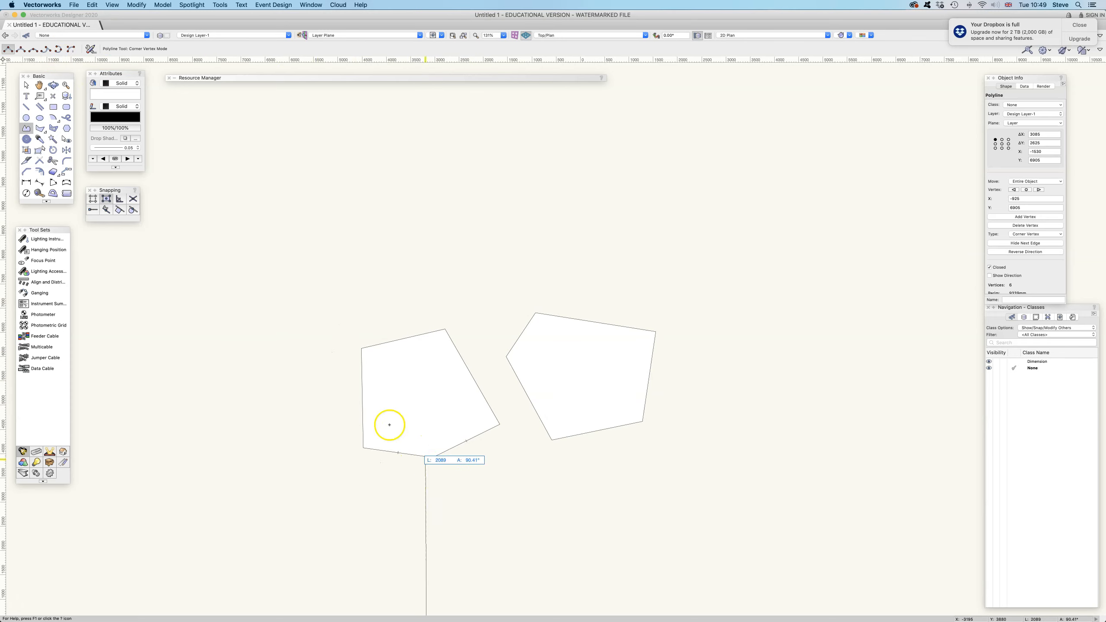
Continue the polyline in Point on Arc Mode with a semicircular arch of about 1100 mm radius.
left_click(58, 50)
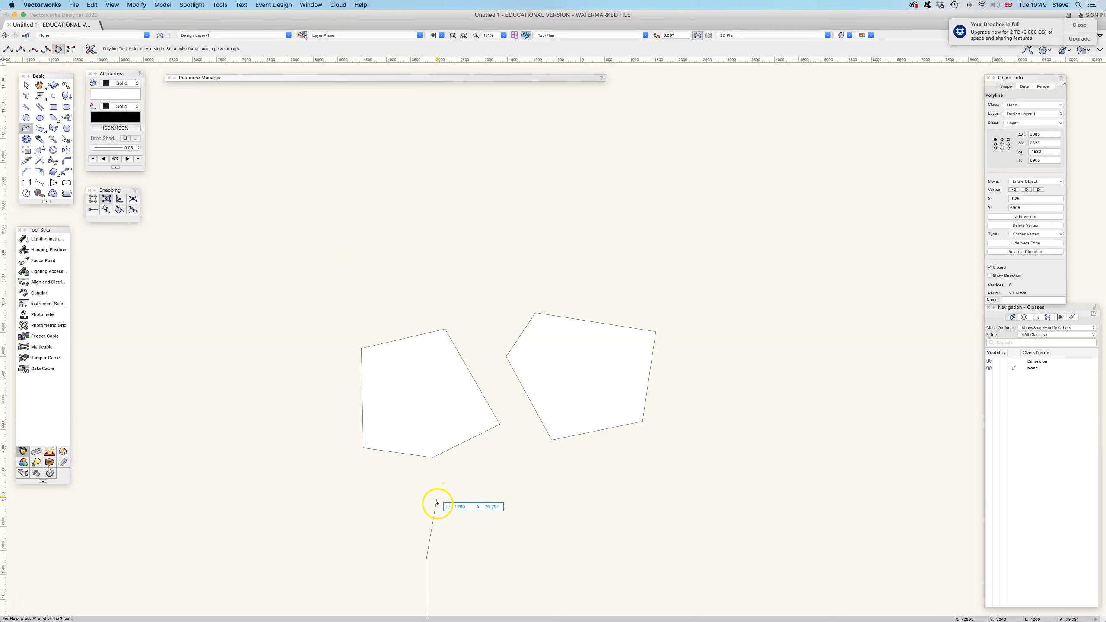
key("space")
mouse_move(442, 504)
left_mouse_down()
mouse_move(446, 362)
mouse_move(432, 279)
left_mouse_up()
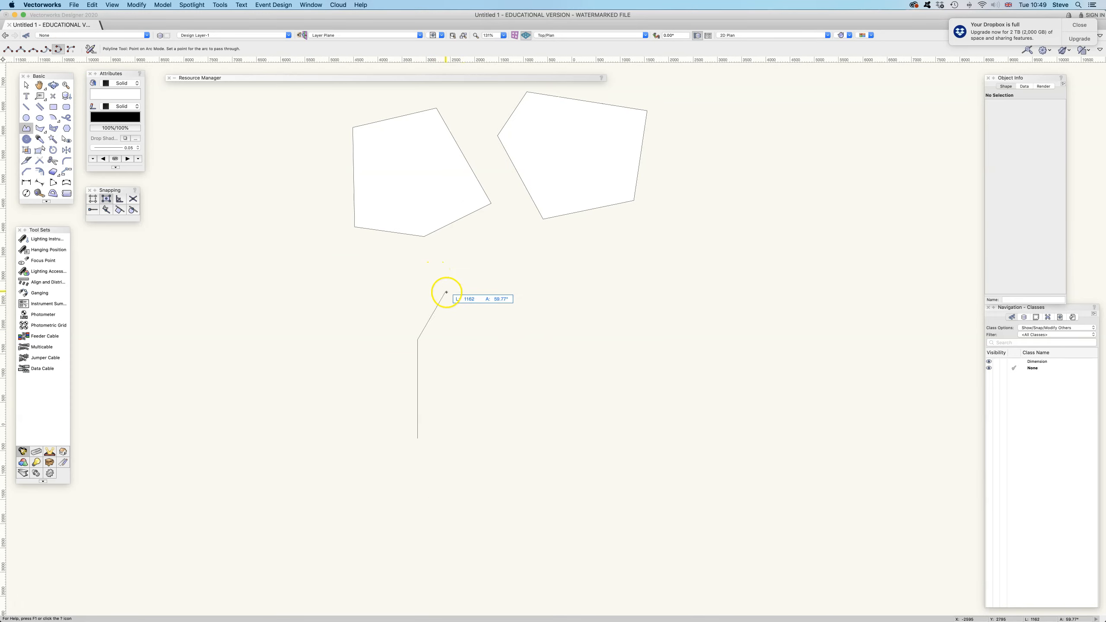
key("space")
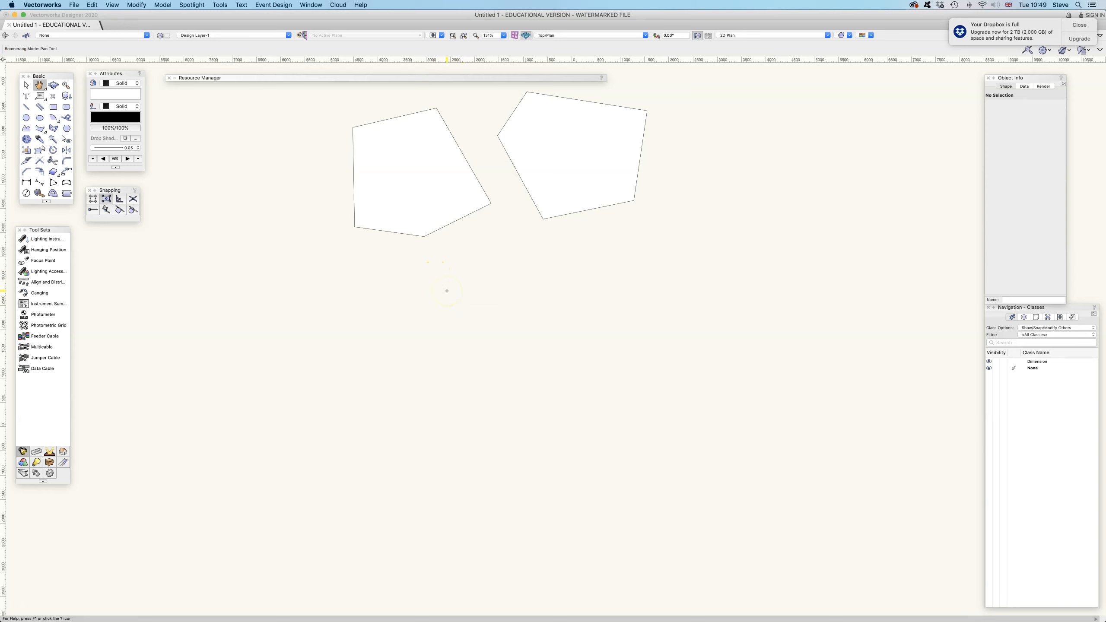
key("space")
mouse_move(447, 291)
left_mouse_down()
mouse_move(363, 314)
mouse_move(524, 327)
mouse_move(383, 311)
mouse_move(465, 318)
left_mouse_up()
key("space")
key("space")
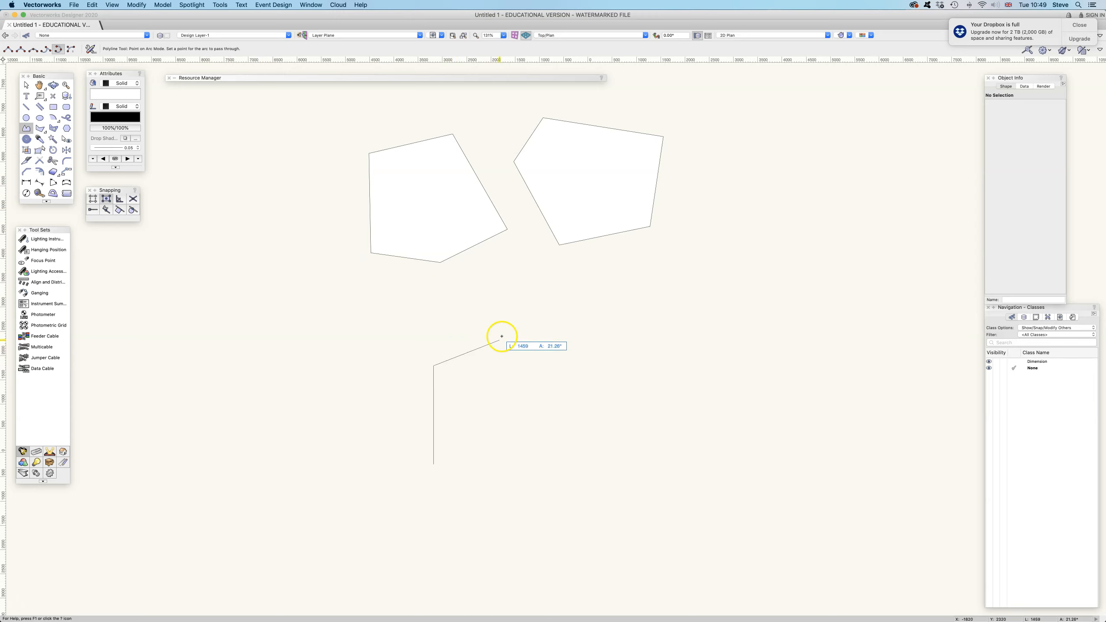
left_click(470, 317)
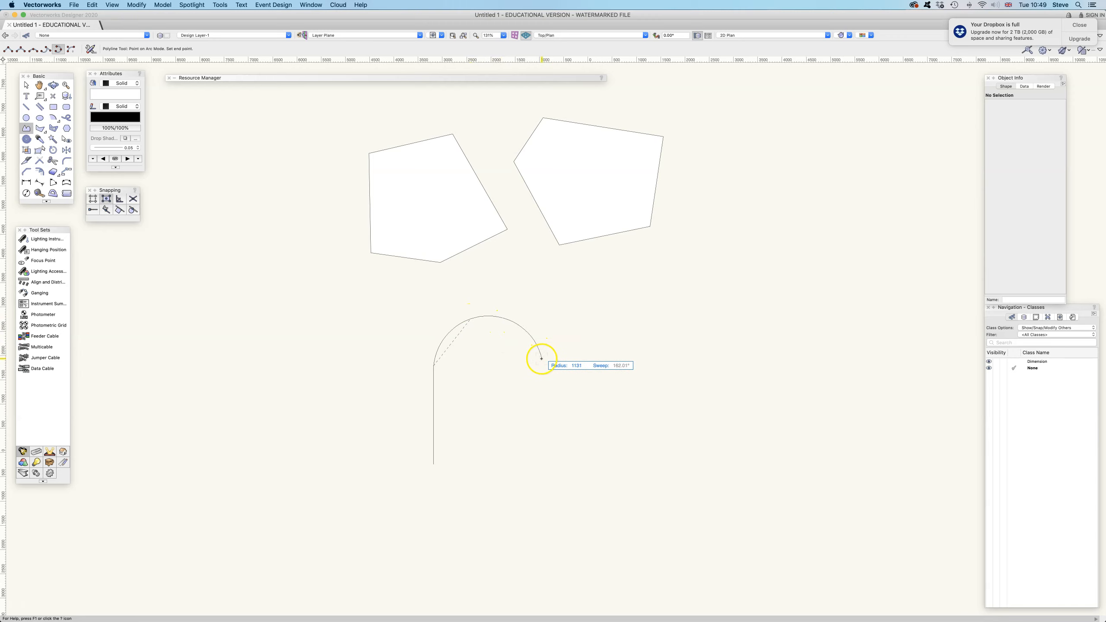
left_click(541, 360)
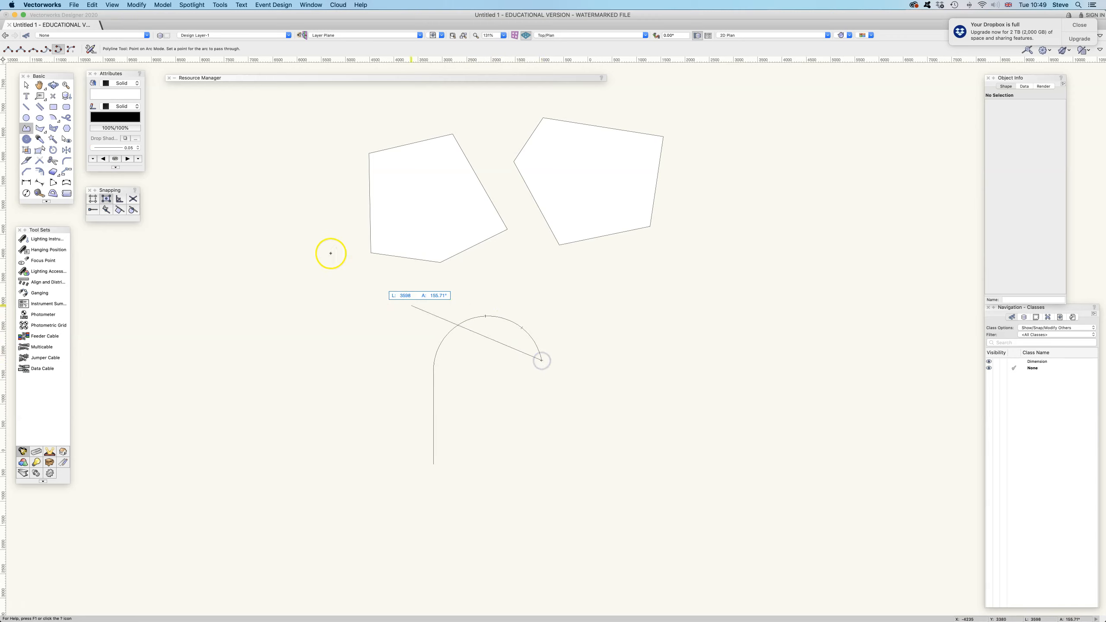
Return to Corner Vertex Mode and finish the arch with a second straight side and a base closing at the start point.
left_click(7, 48)
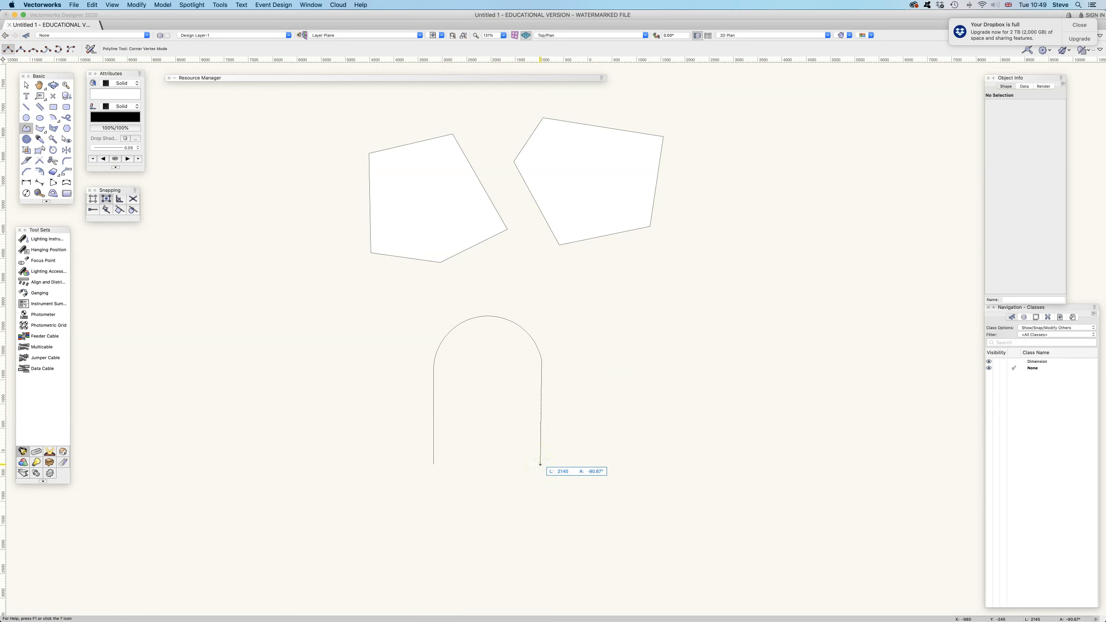
left_click(540, 465)
left_click(434, 464)
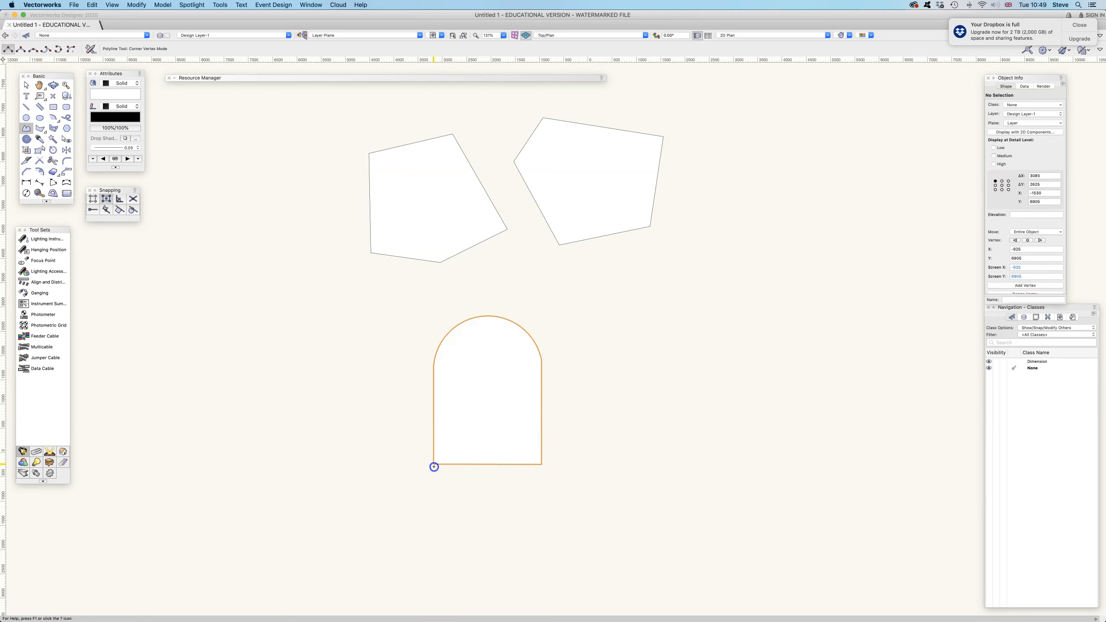
Draw an open three-point curve about 3015 mm wide beside the arch in Bezier Vertex Mode.
left_click(6, 49)
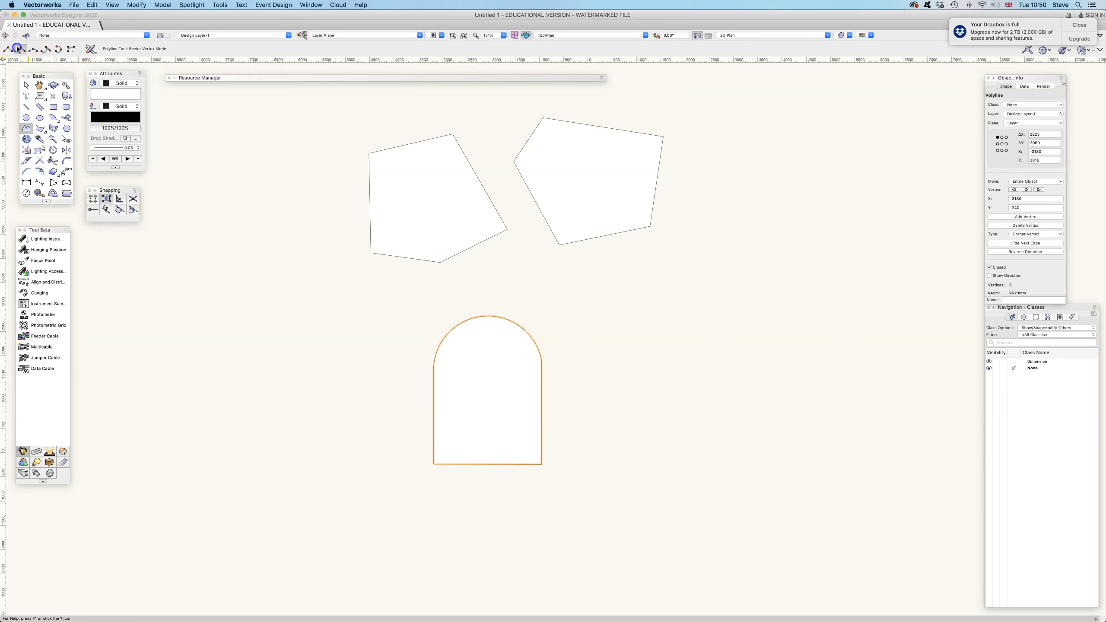
left_click(631, 368)
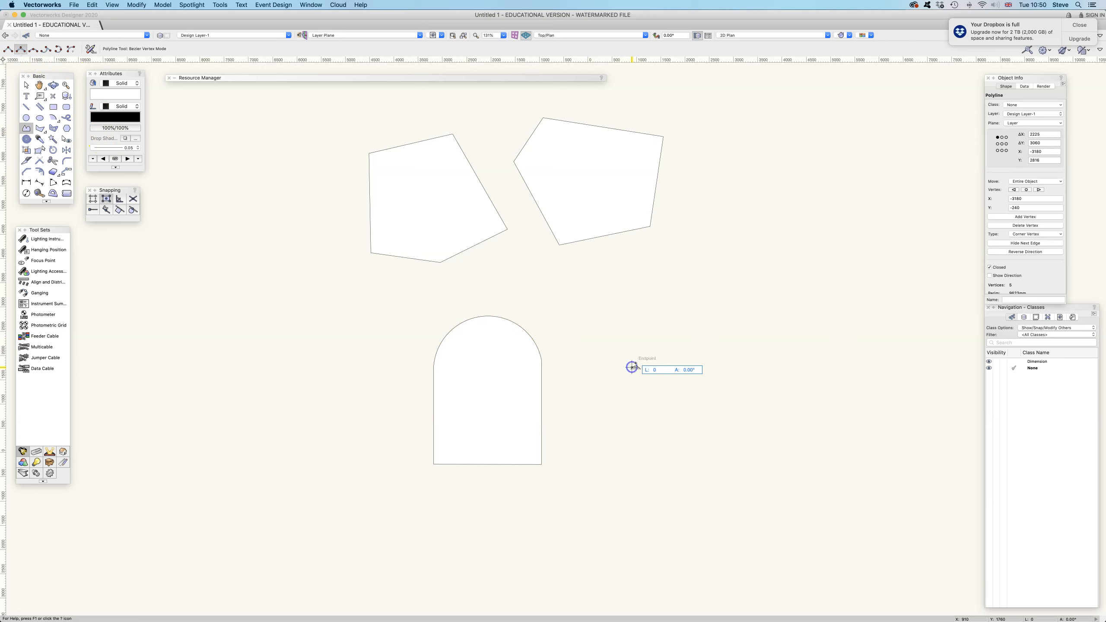
left_click(689, 299)
double_click(778, 304)
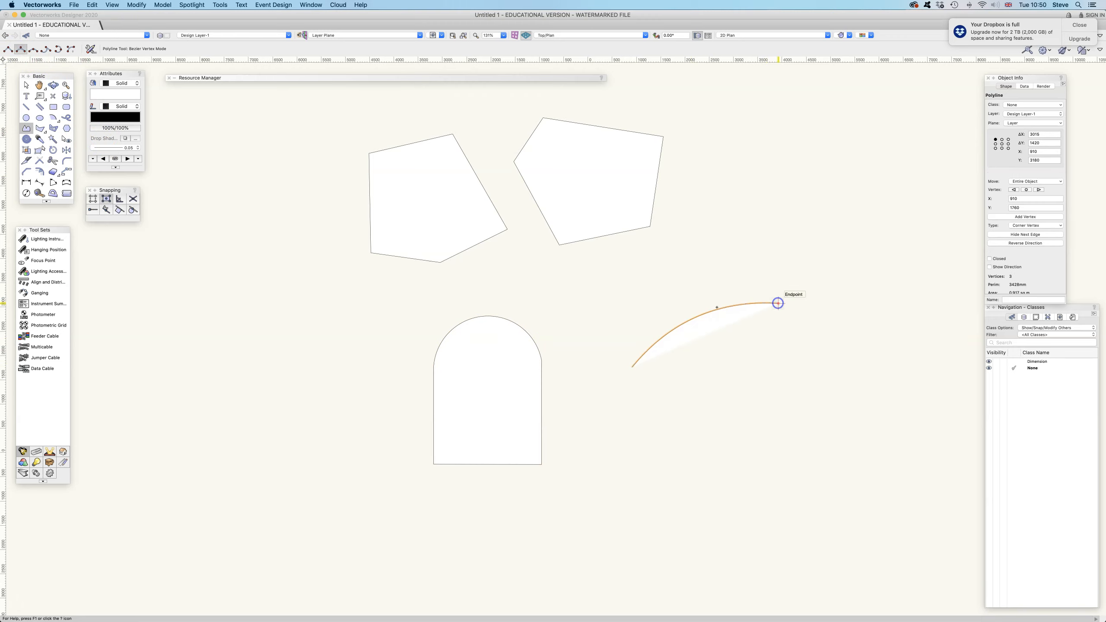
Draw a closed six-point freeform shape about 3975 mm wide below the open curve, using cubic vertices.
left_click(33, 49)
left_click(622, 429)
left_click(686, 389)
left_click(776, 432)
left_click(711, 487)
left_click(662, 449)
left_click(584, 482)
left_click(623, 430)
Draw an open inward-winding spiral about 2630 mm wide on the other side of the arch, using Tangent Arc Mode.
left_click(45, 48)
left_click(252, 355)
left_click(253, 275)
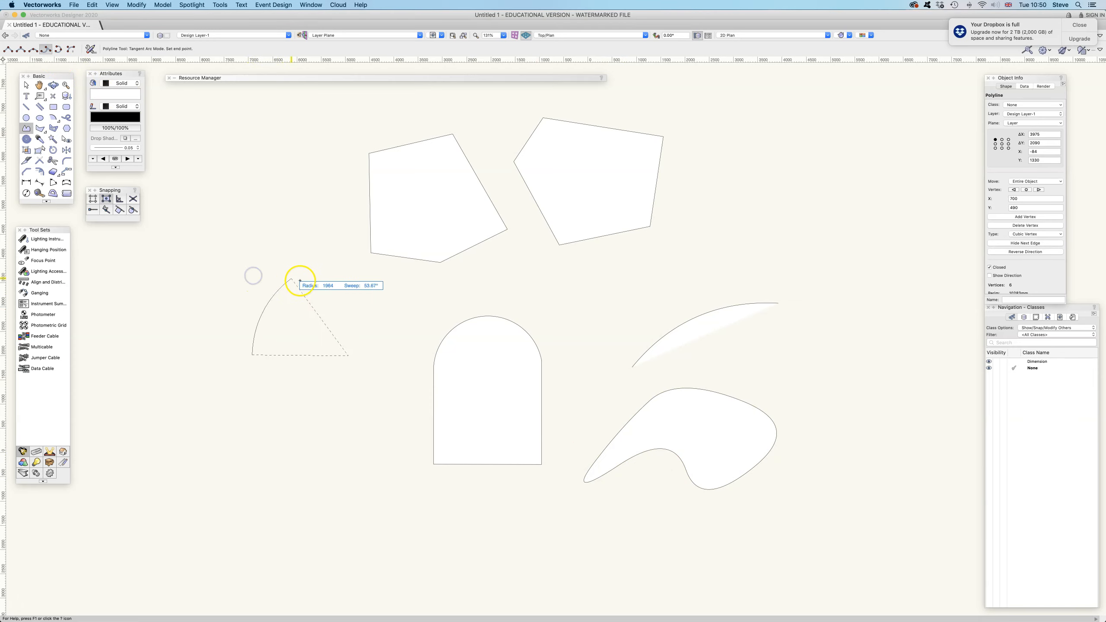
left_click(339, 277)
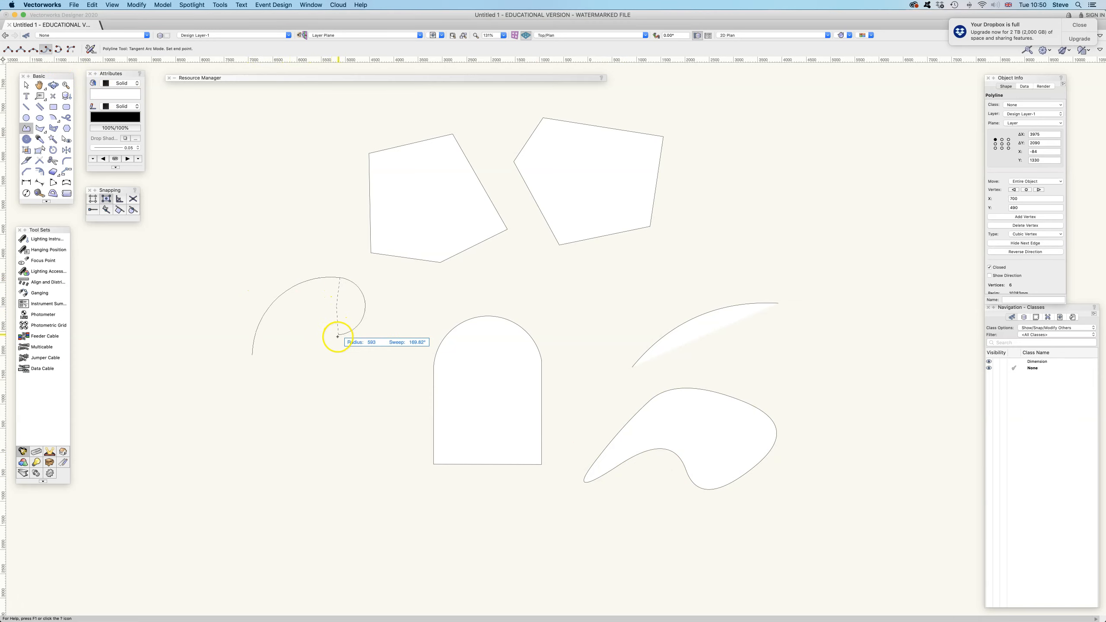
left_click(326, 304)
left_click(350, 331)
double_click(325, 338)
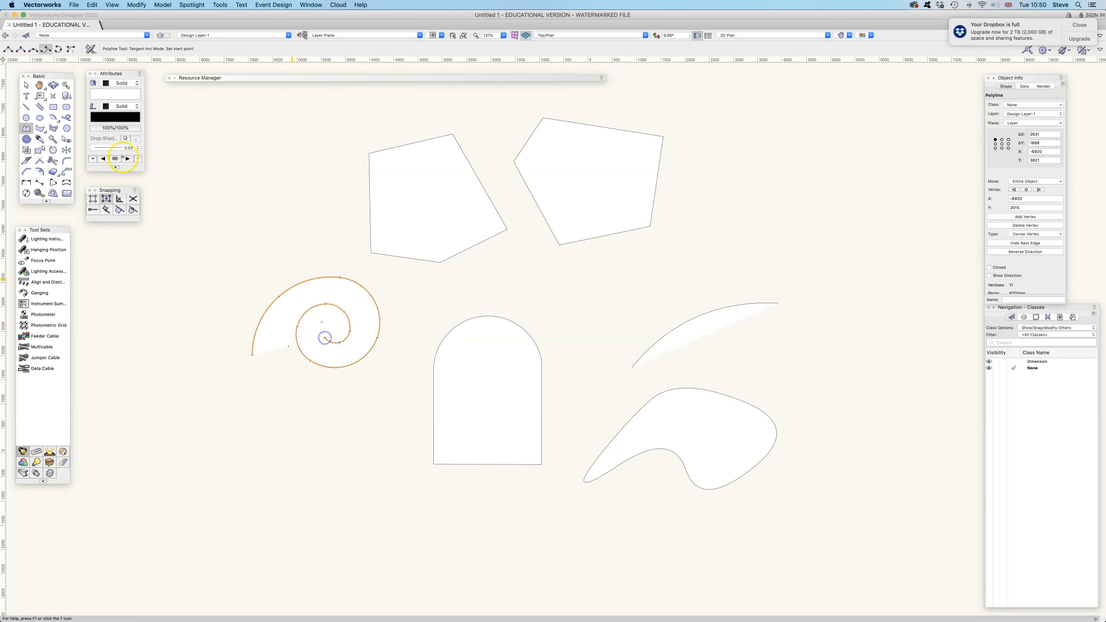
Draw two open arcs in Point on Arc Mode, one about 2290 mm wide below the spiral and one about 2545 mm wide above it.
left_click(58, 49)
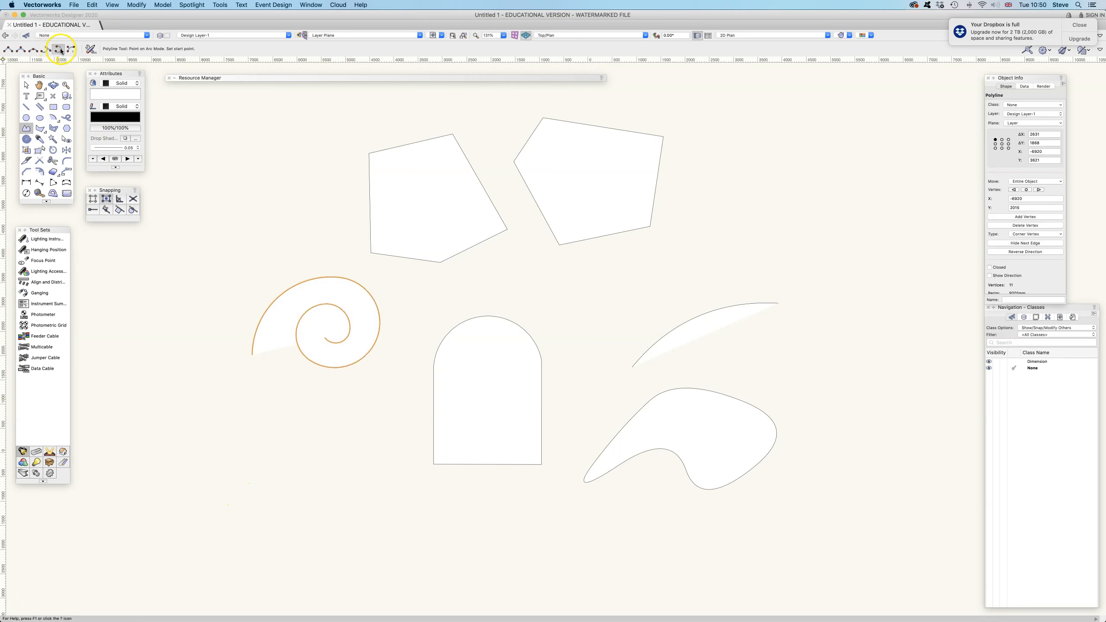
left_click(48, 50)
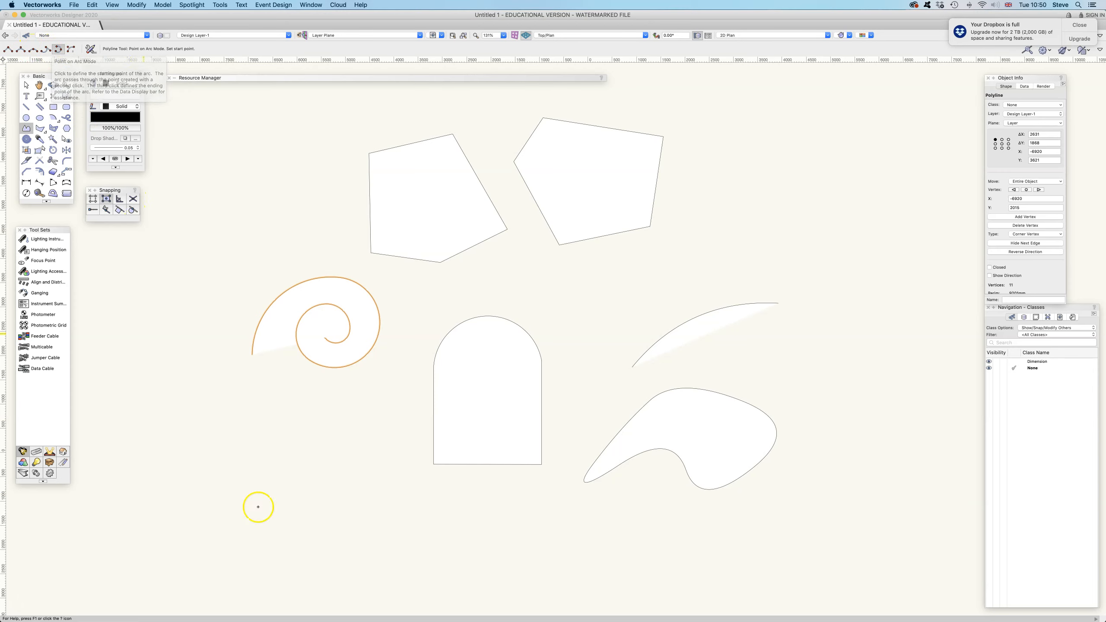
left_click(255, 470)
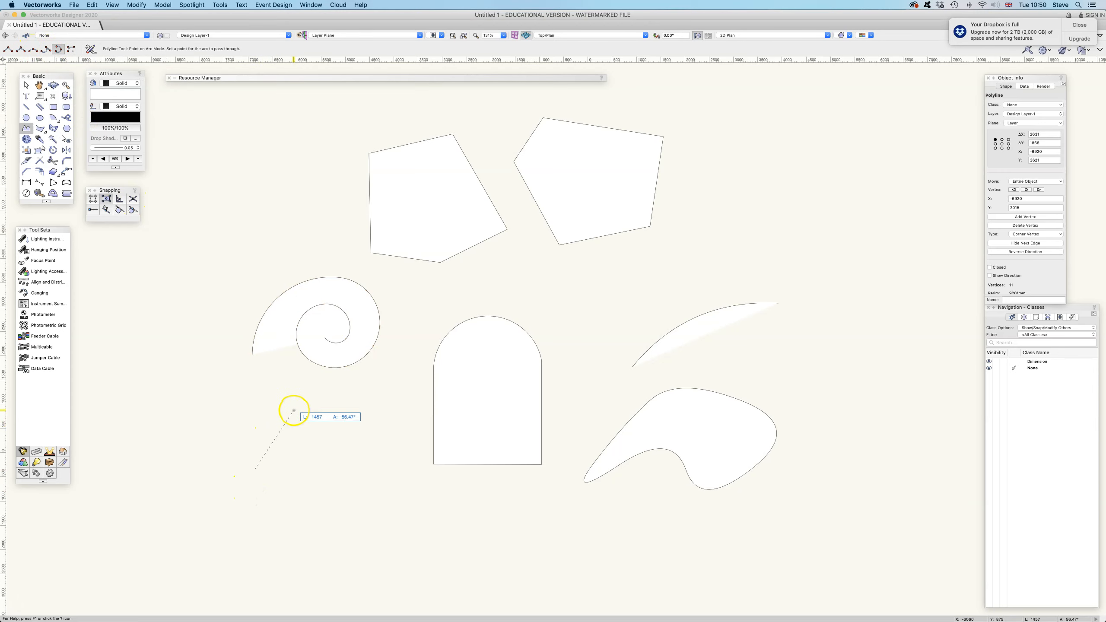
left_click(296, 410)
double_click(366, 425)
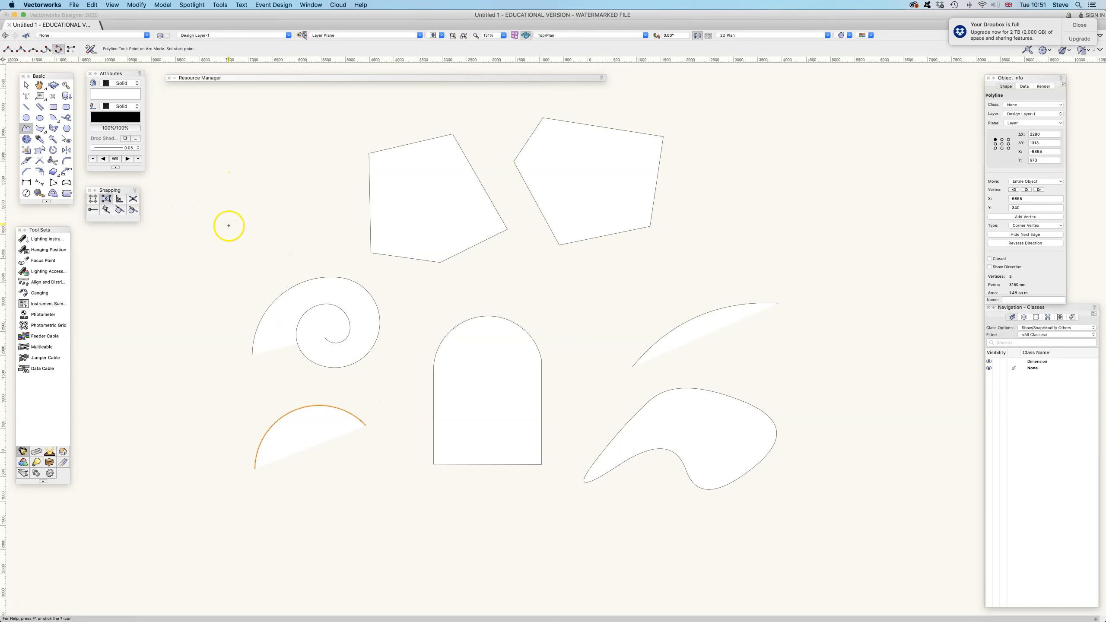
left_click(212, 200)
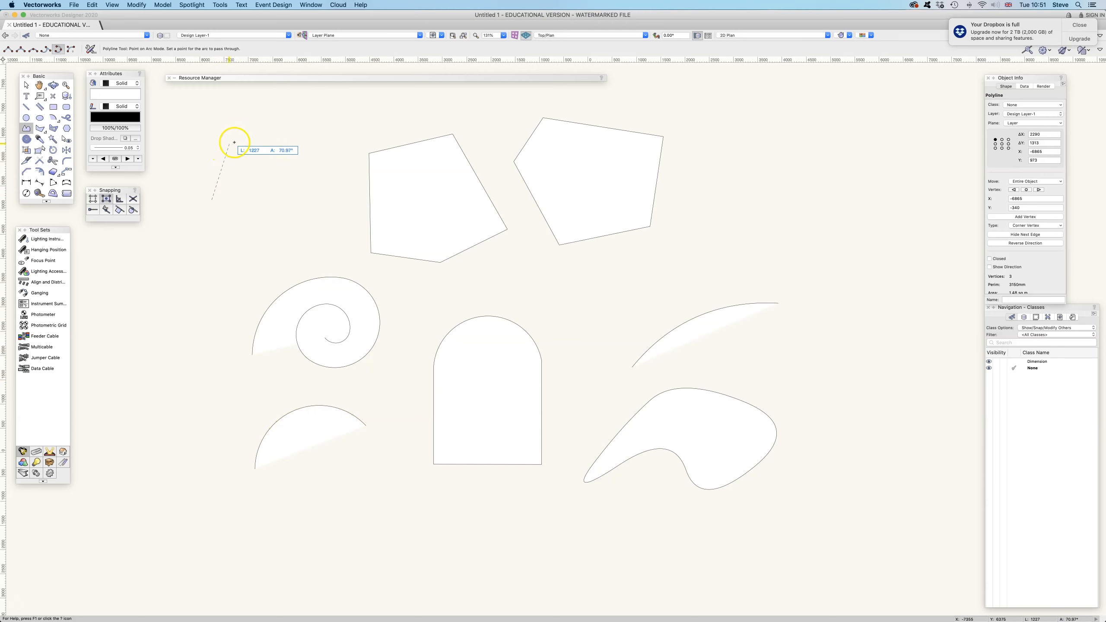
left_click(335, 129)
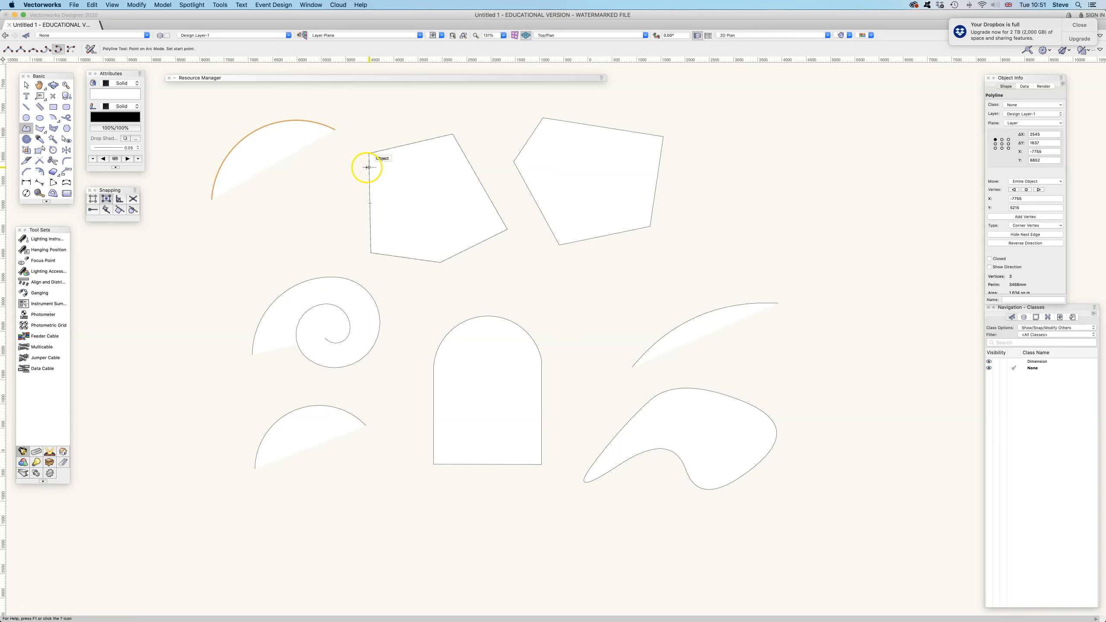
Draw a Point on Arc curve spanning the two upper corners of the first pentagon, bulging outward above its top edge.
left_click(369, 153)
left_click(387, 115)
left_click(452, 134)
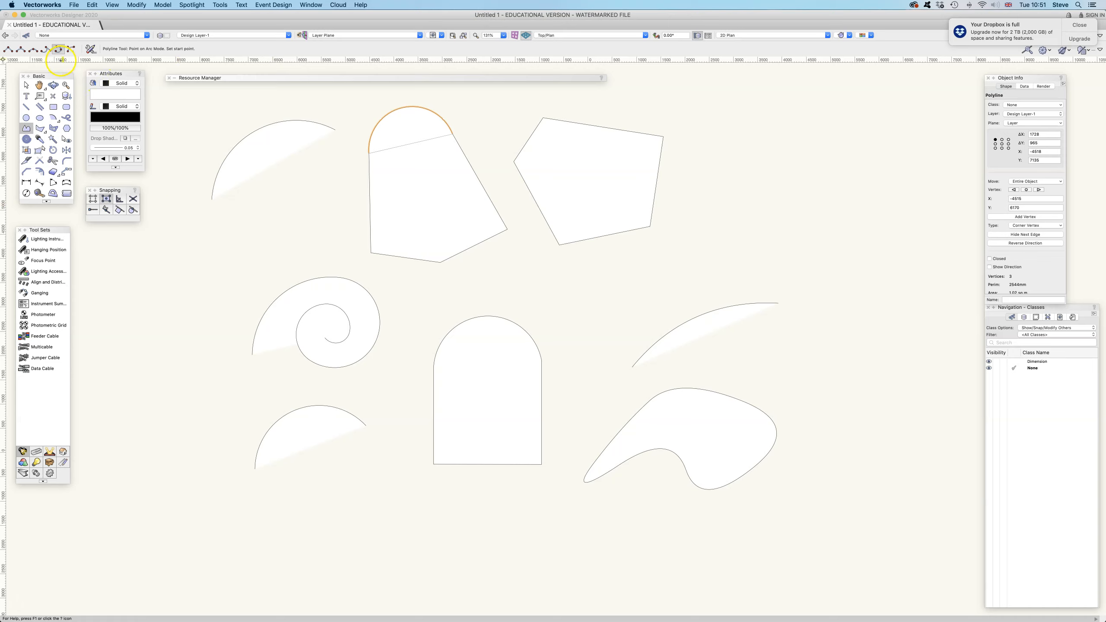
Draw a closed rounded L-like polyline about 2785 mm wide beside the second pentagon, using Arc Vertex mode with a 500 fillet radius.
left_click(71, 50)
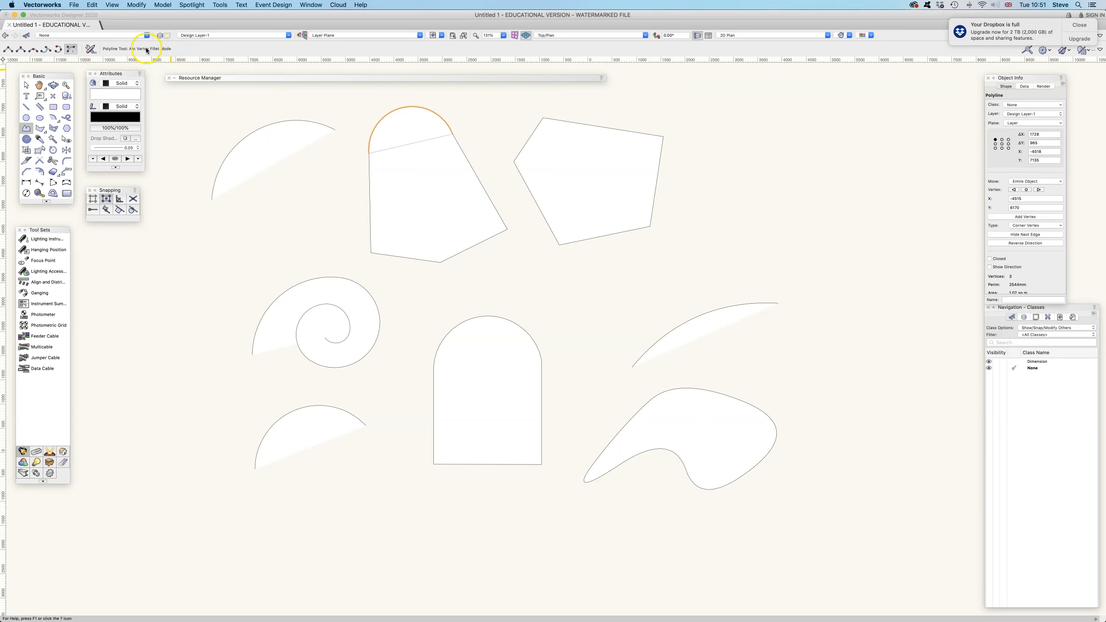
left_click(89, 50)
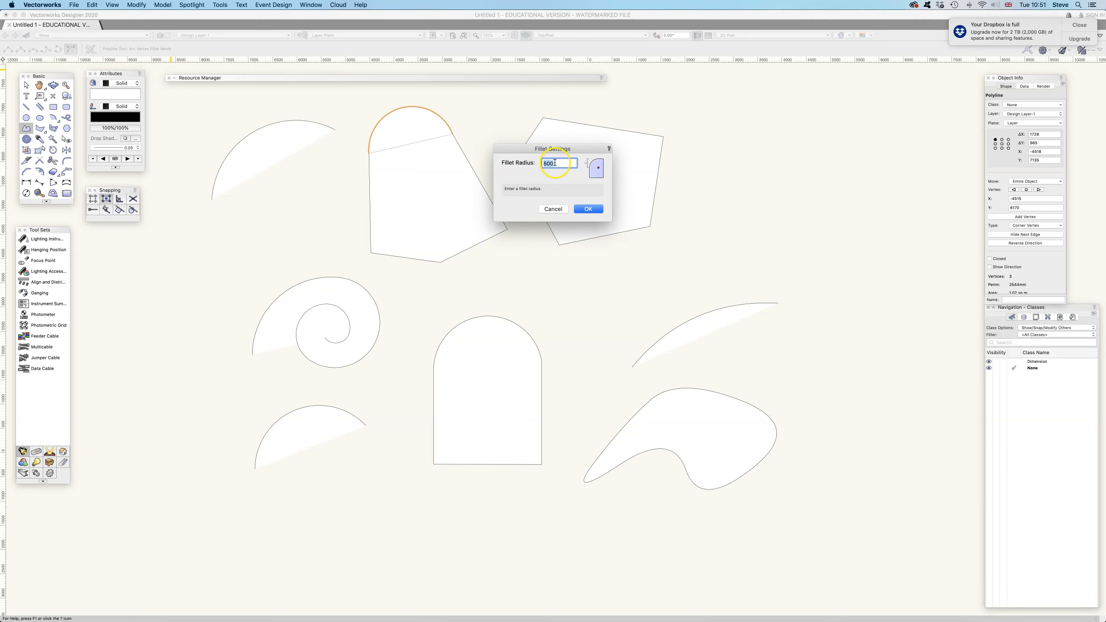
left_click(588, 209)
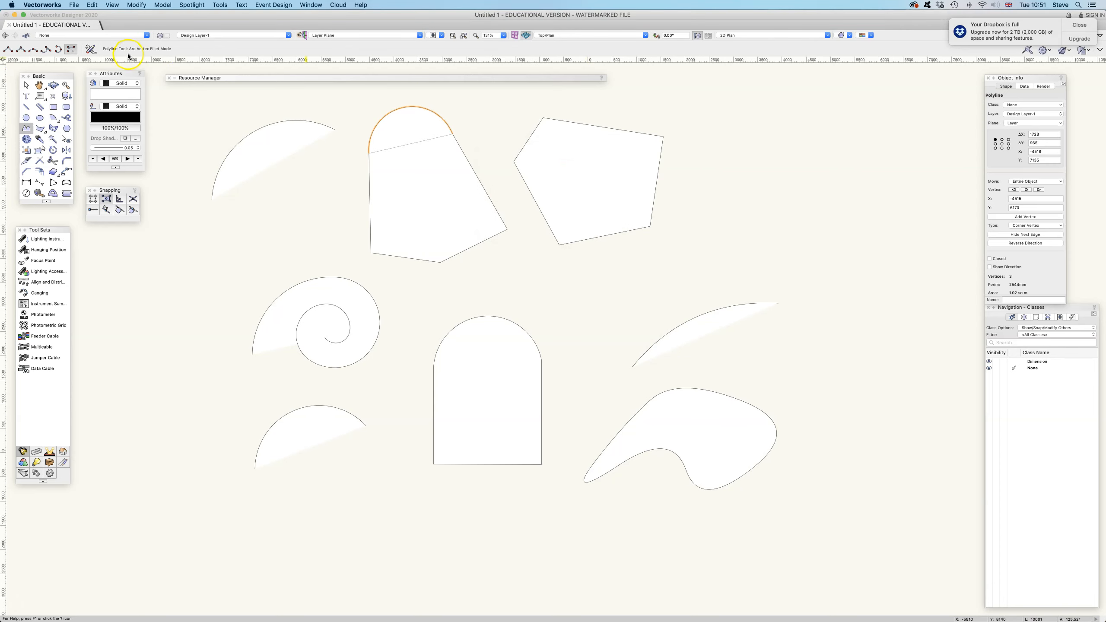
left_click(92, 50)
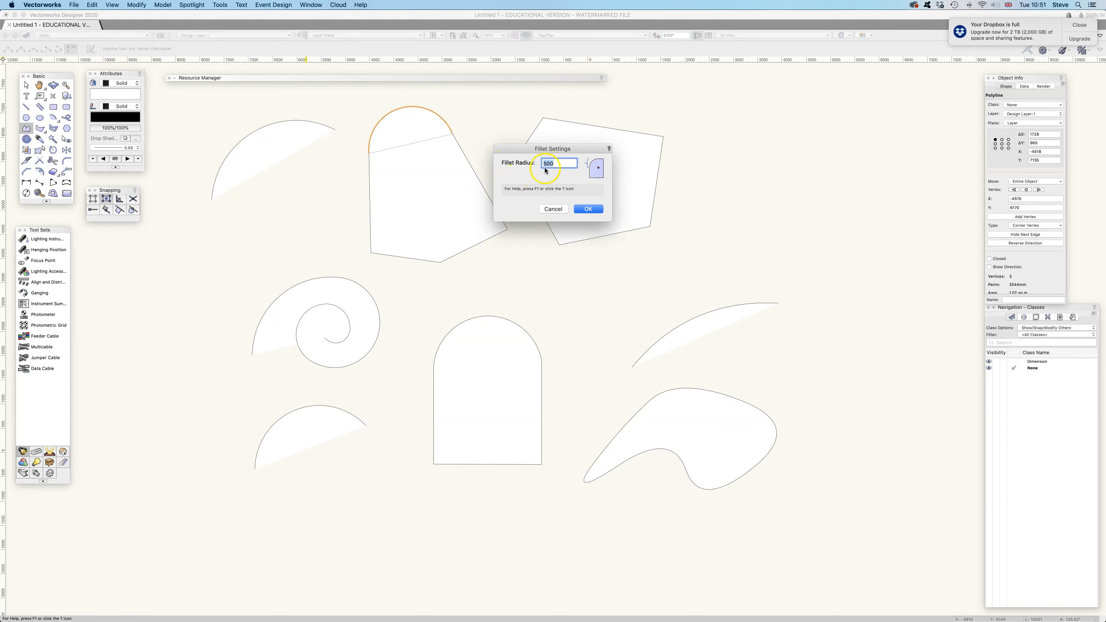
left_click(588, 210)
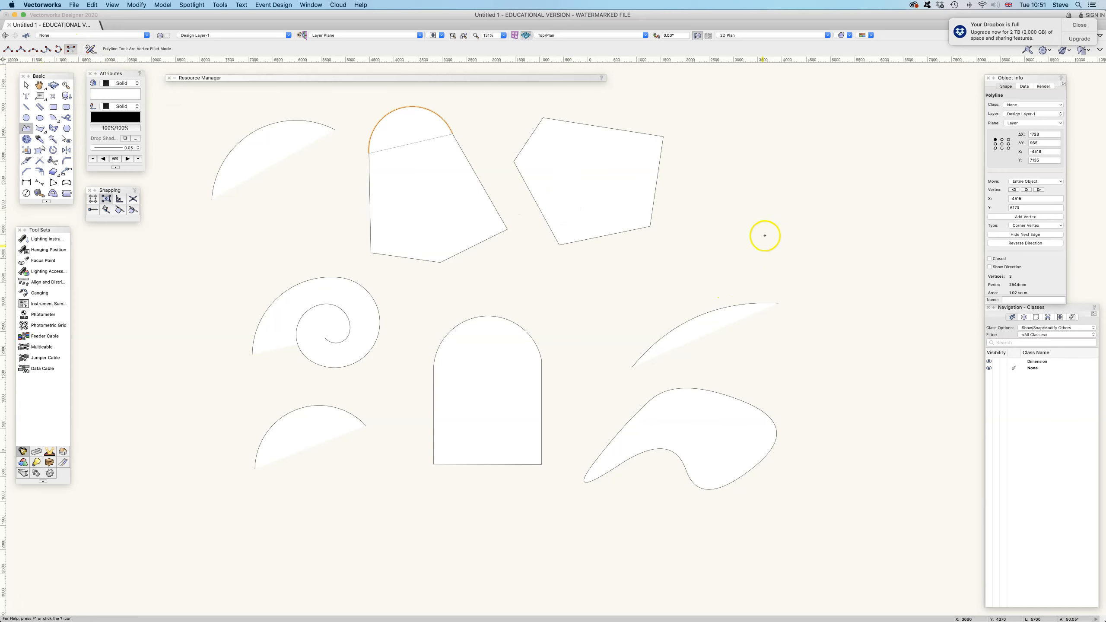
left_click(732, 239)
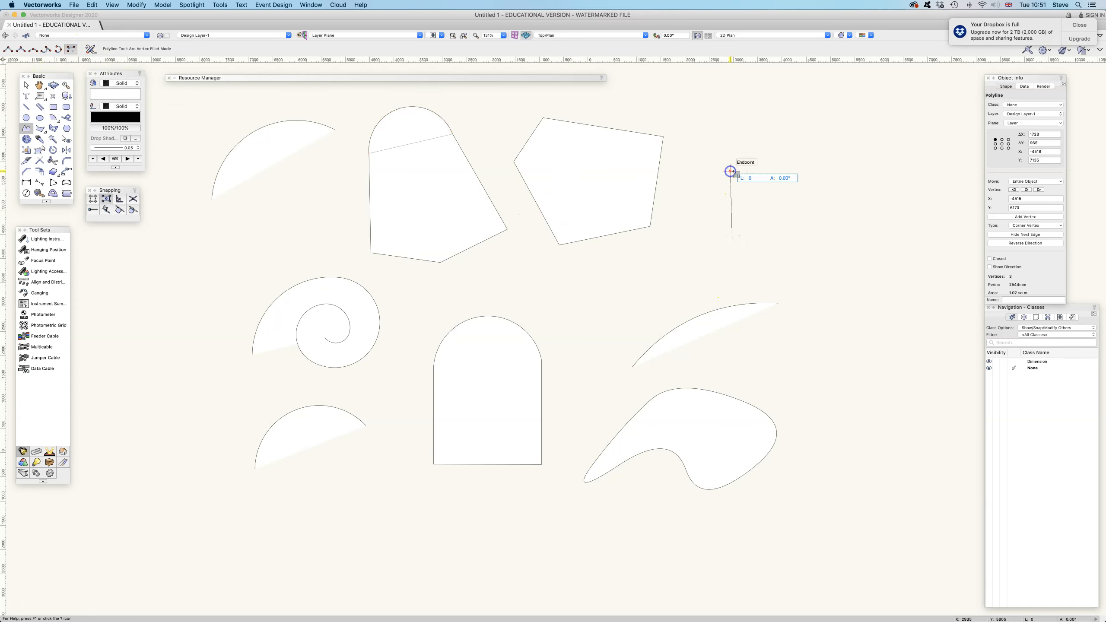
left_click(768, 165)
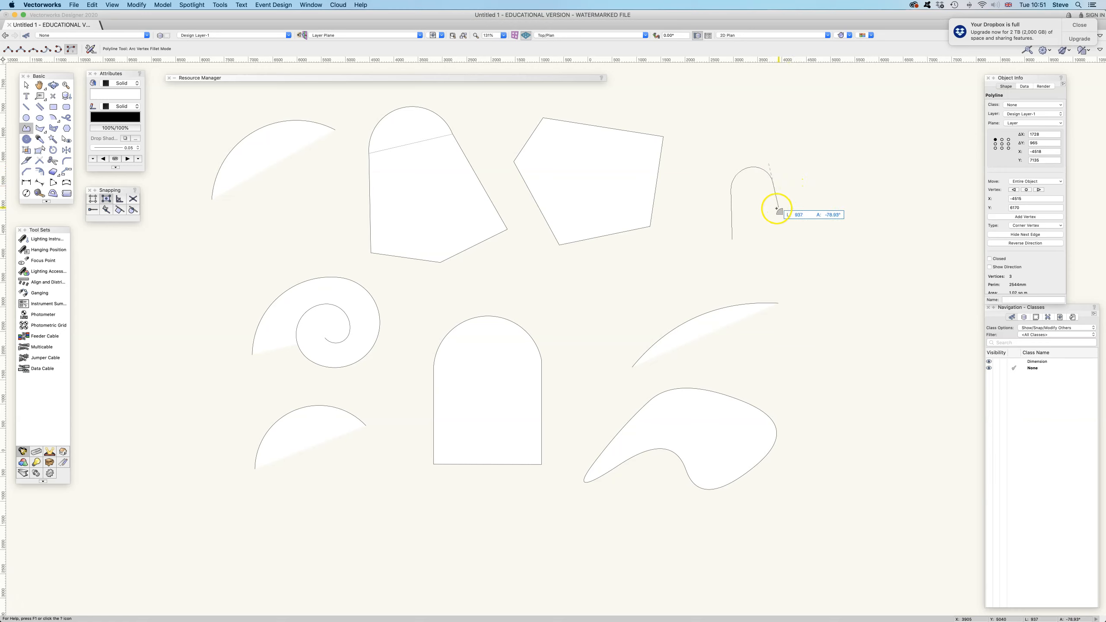
left_click(856, 154)
left_click(866, 271)
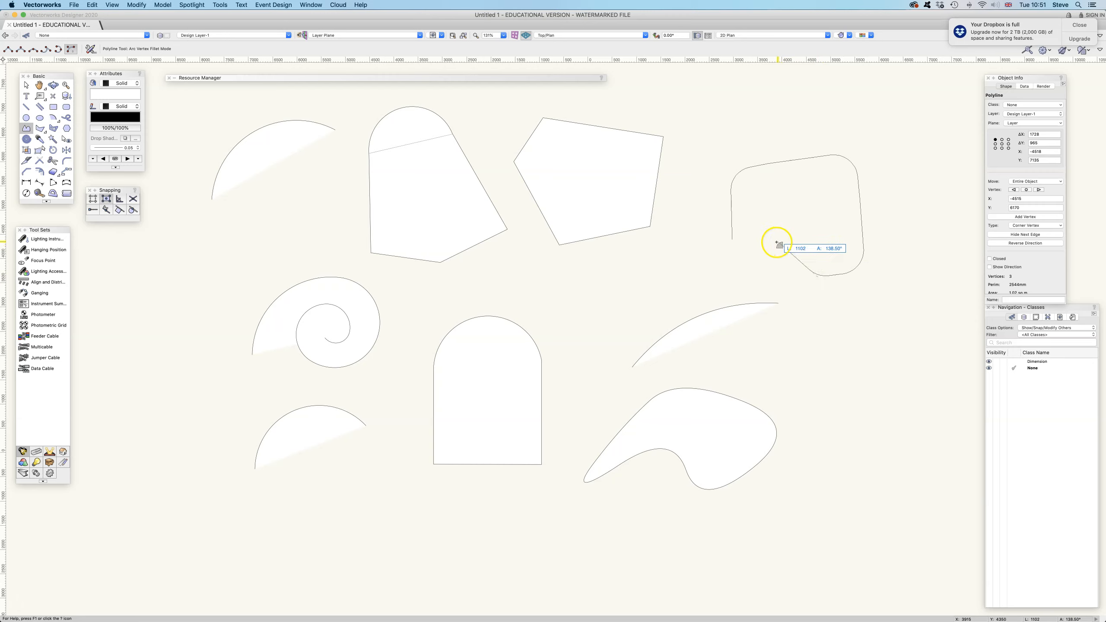
left_click(813, 239)
left_click(765, 240)
left_click(733, 240)
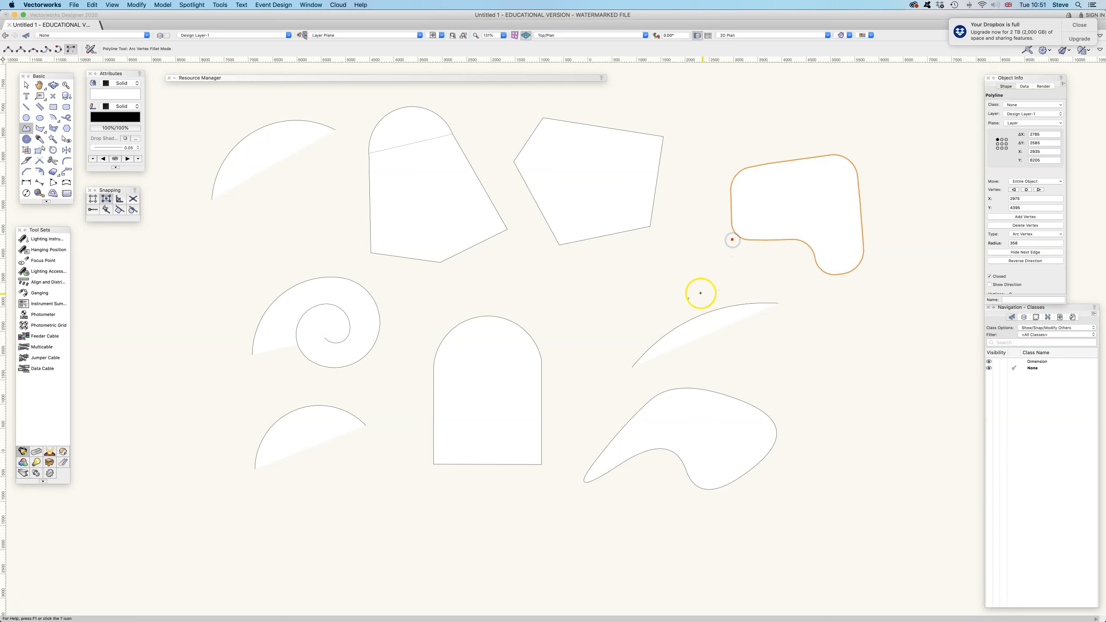
Check the Polyline tool's fillet radius setting and dismiss the Dropbox notification.
left_click(91, 50)
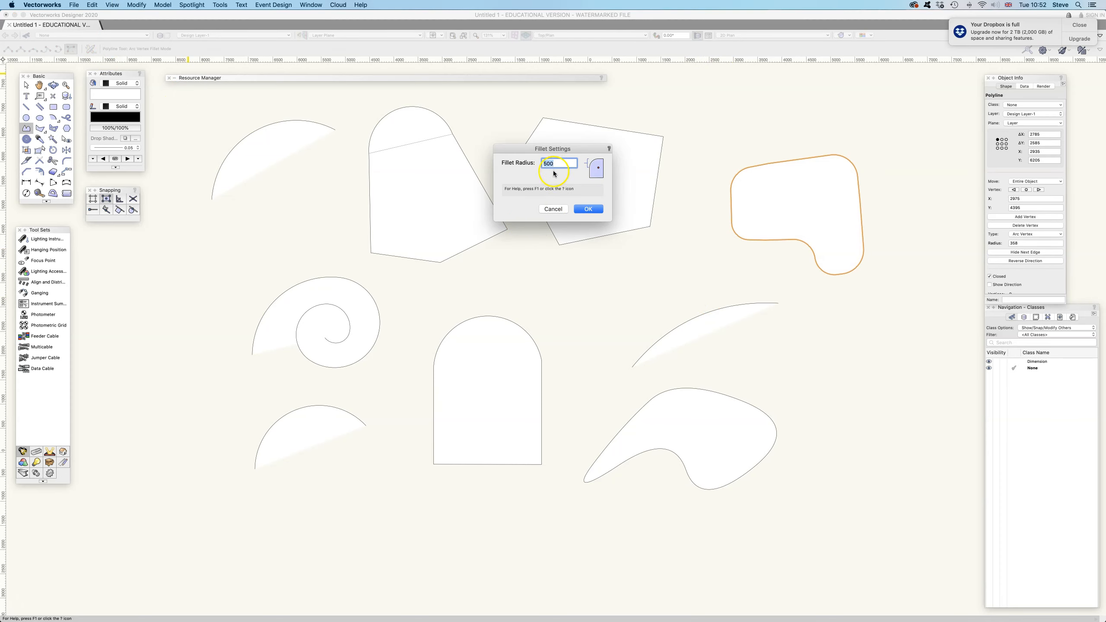
left_click(553, 208)
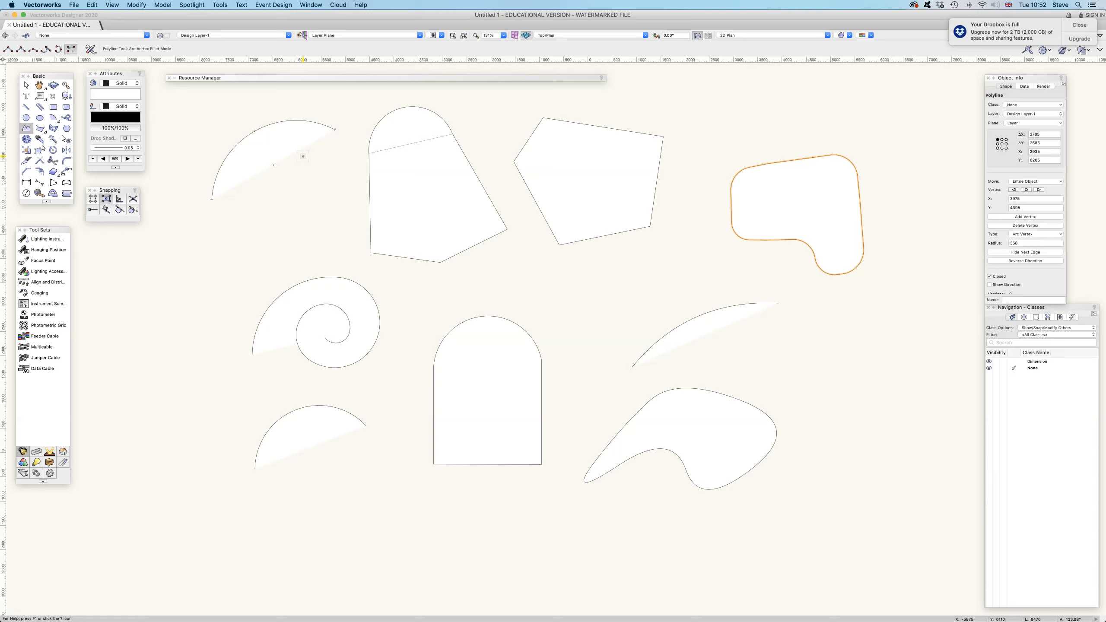
left_click(1076, 25)
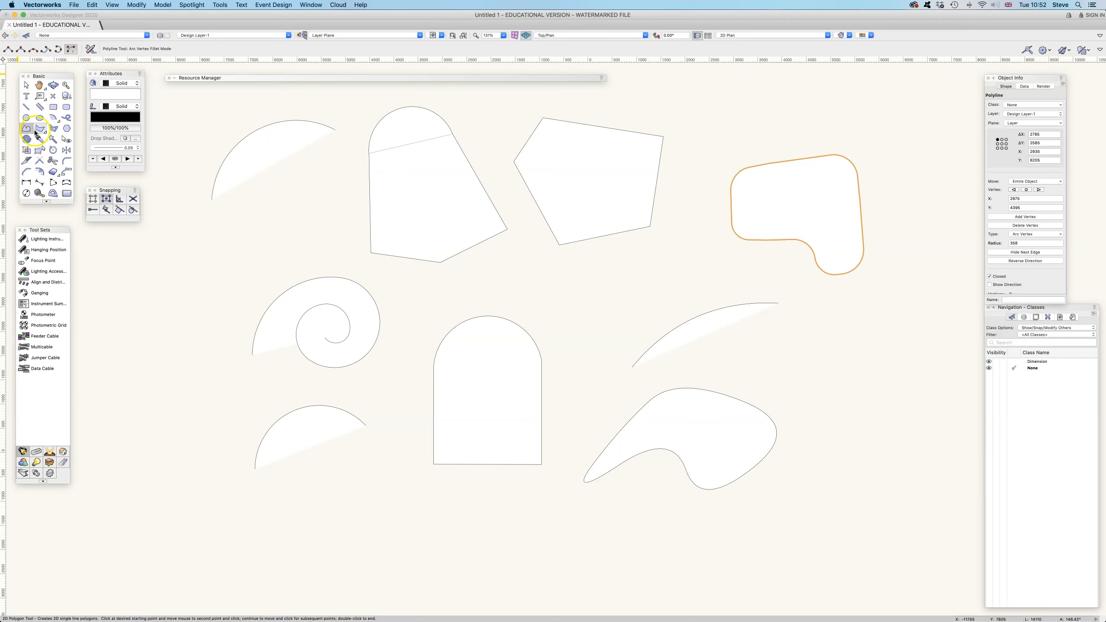
Draw a closed four-sided polygon about 1330 mm wide and 1880 mm high beside the spiral, using the 2D Polygon tool's Vertex Mode.
left_click(40, 128)
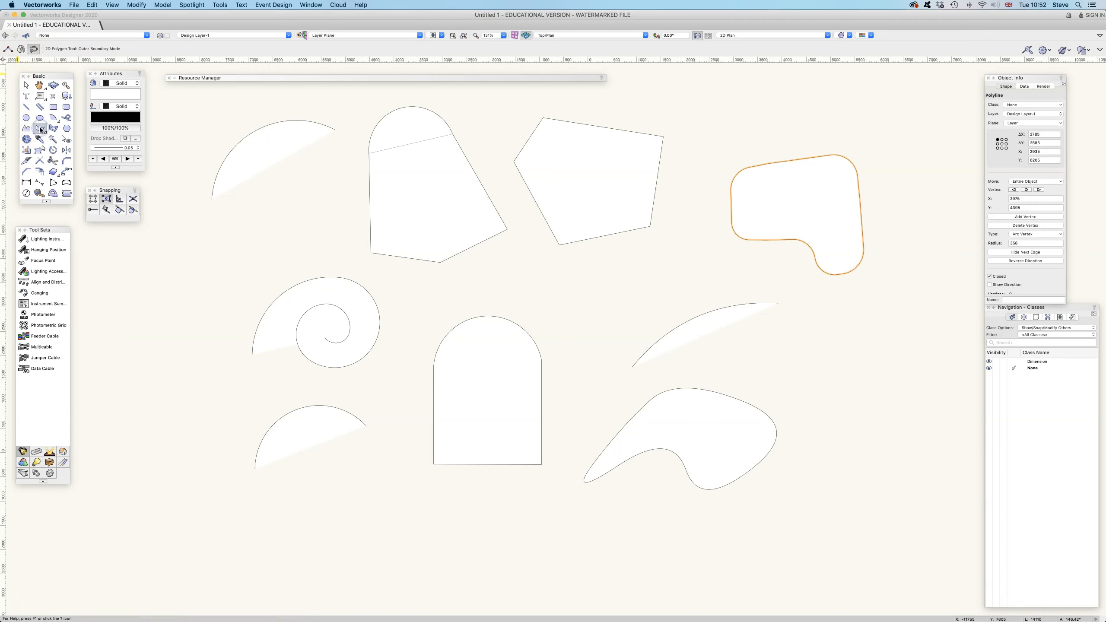
left_click(8, 50)
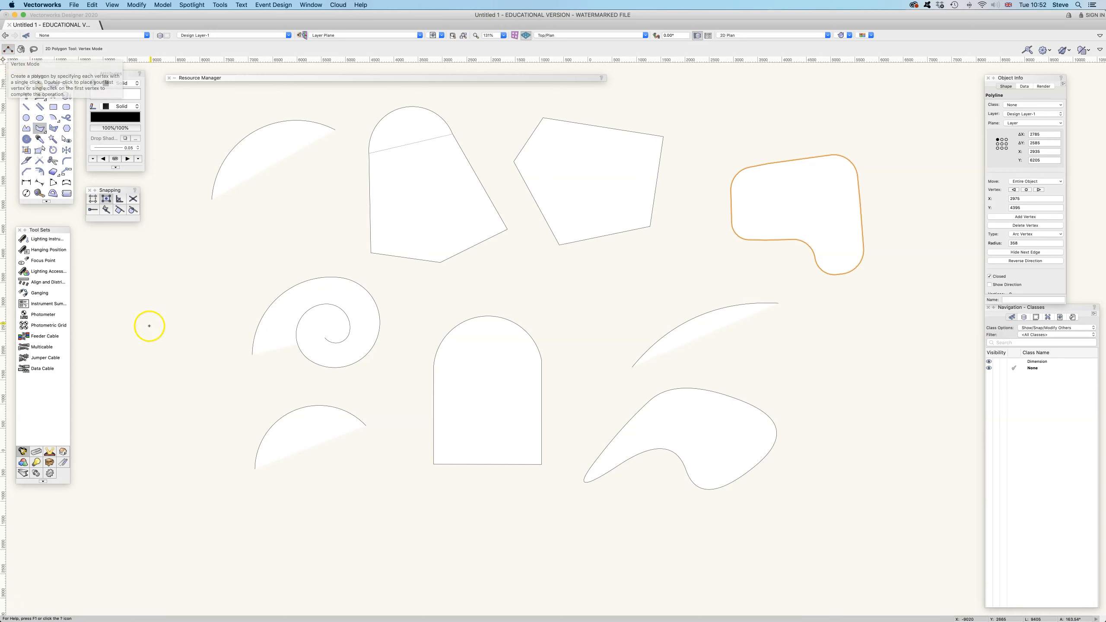
left_click(142, 340)
left_click(141, 258)
left_click(191, 249)
left_click(204, 331)
left_click(142, 340)
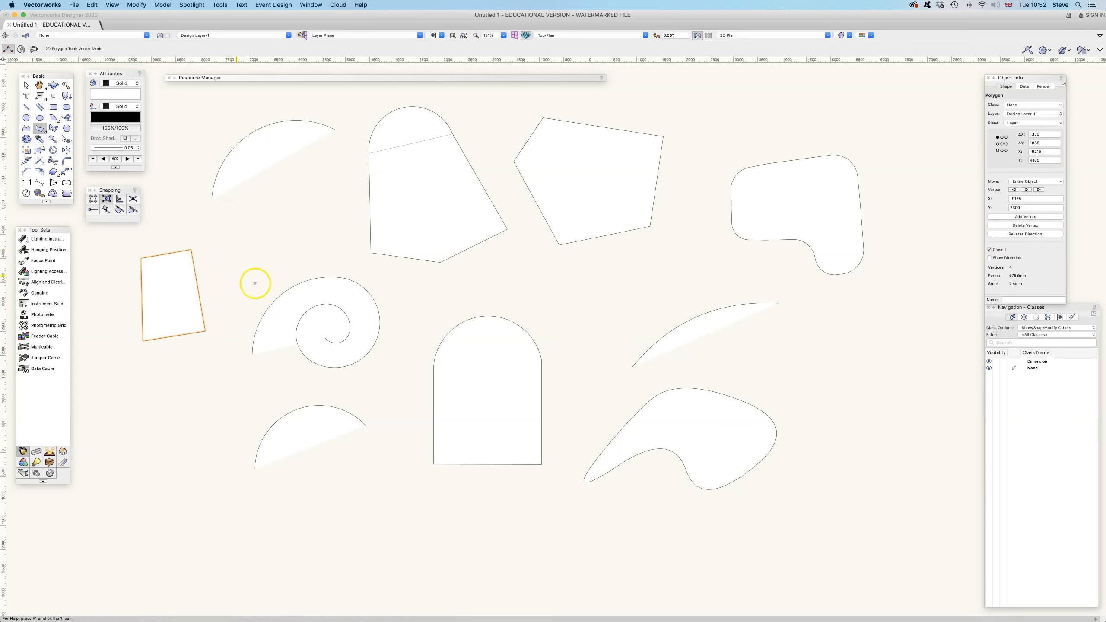
Draw a second four-sided polygon about 960 mm high below the upper open arc, meeting the first quadrilateral's upper corner.
left_click(186, 244)
left_click(188, 213)
left_click(250, 204)
left_click(262, 236)
left_click(191, 250)
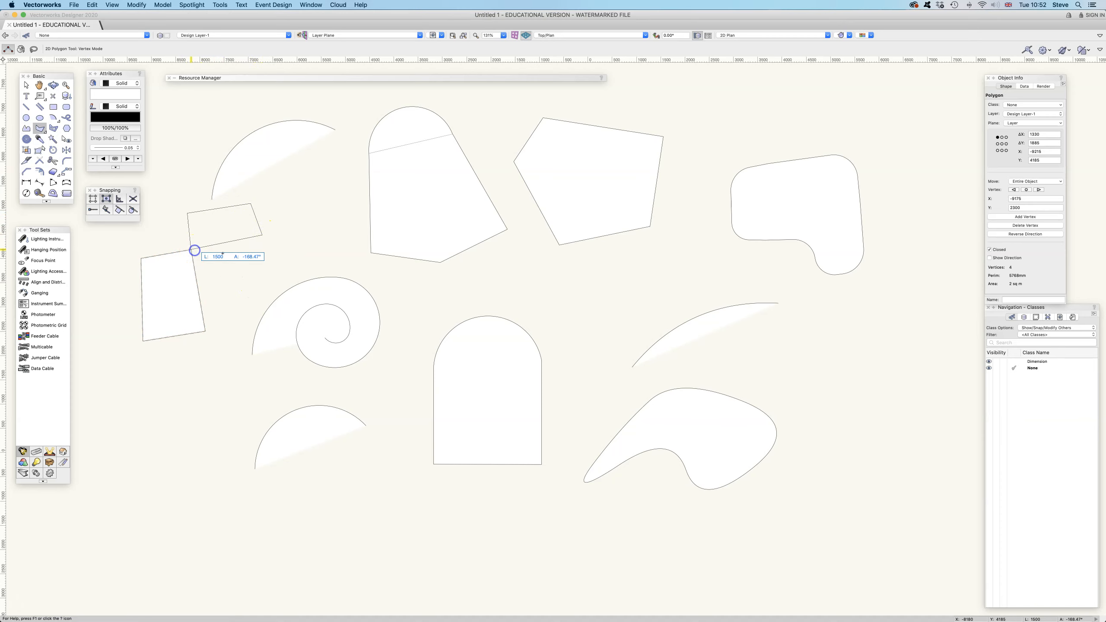
Draw a third four-sided polygon about 1290 mm wide from the second quadrilateral's lower corner, just above the spiral.
left_click(262, 236)
left_click(314, 228)
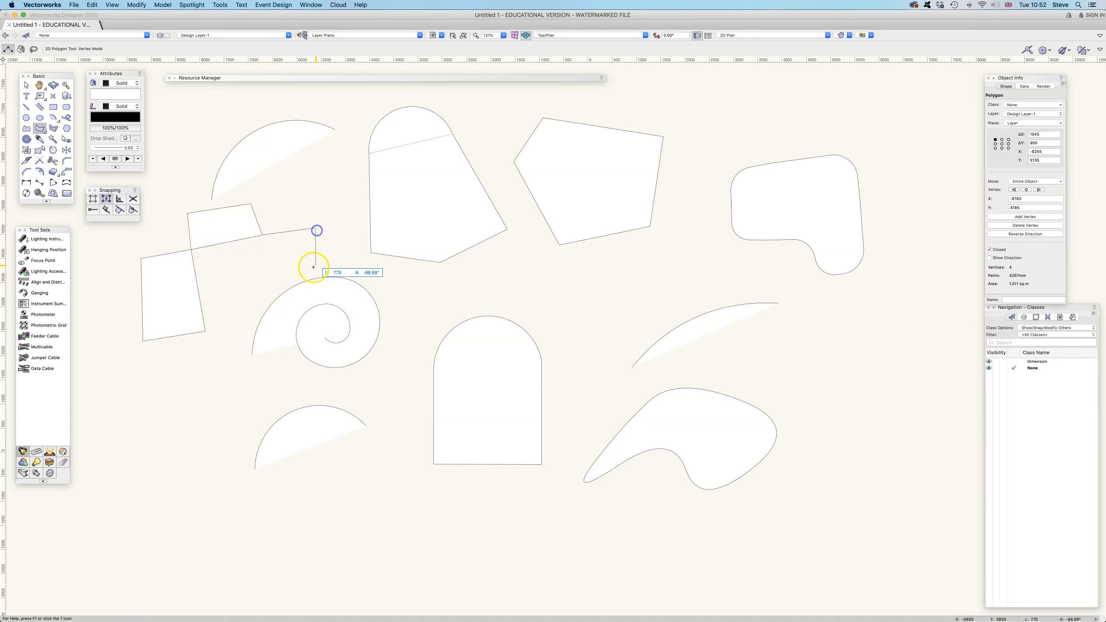
left_click(291, 288)
left_click(252, 289)
left_click(262, 236)
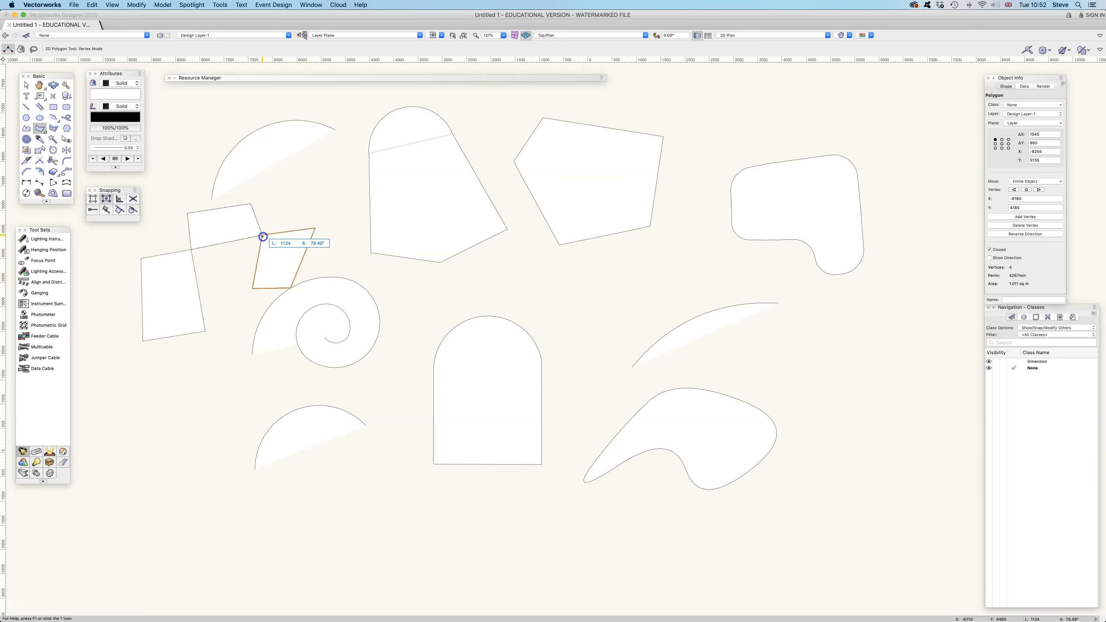
Draw a fourth four-sided polygon joining the third quadrilateral's lower corner to the first one's lower corner, enclosing a central gap.
left_click(252, 289)
left_click(205, 331)
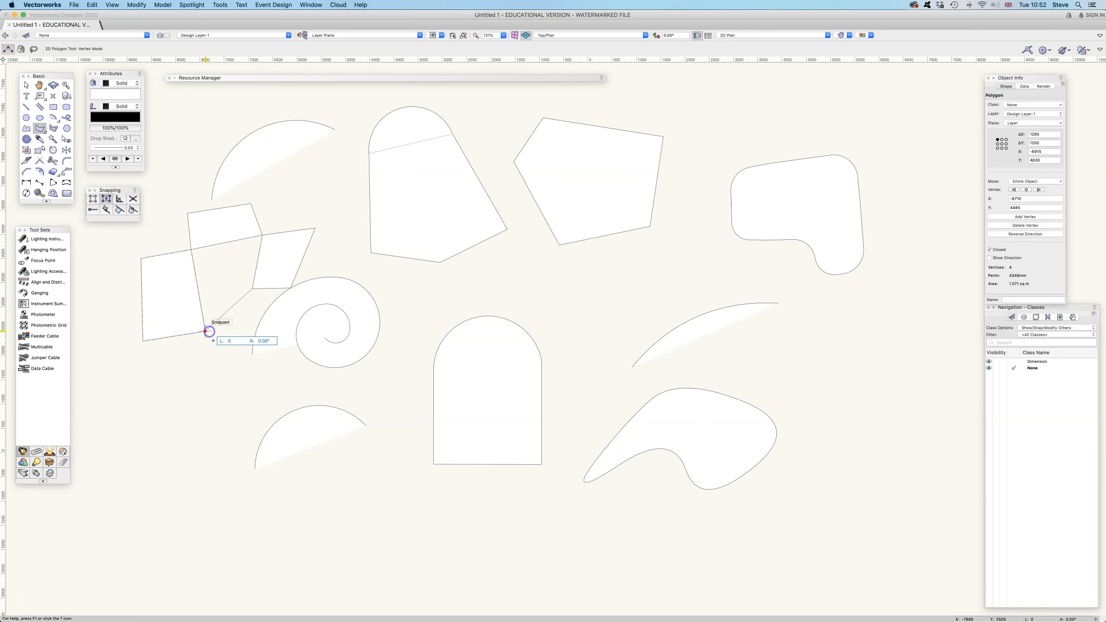
left_click(241, 360)
left_click(278, 317)
left_click(254, 290)
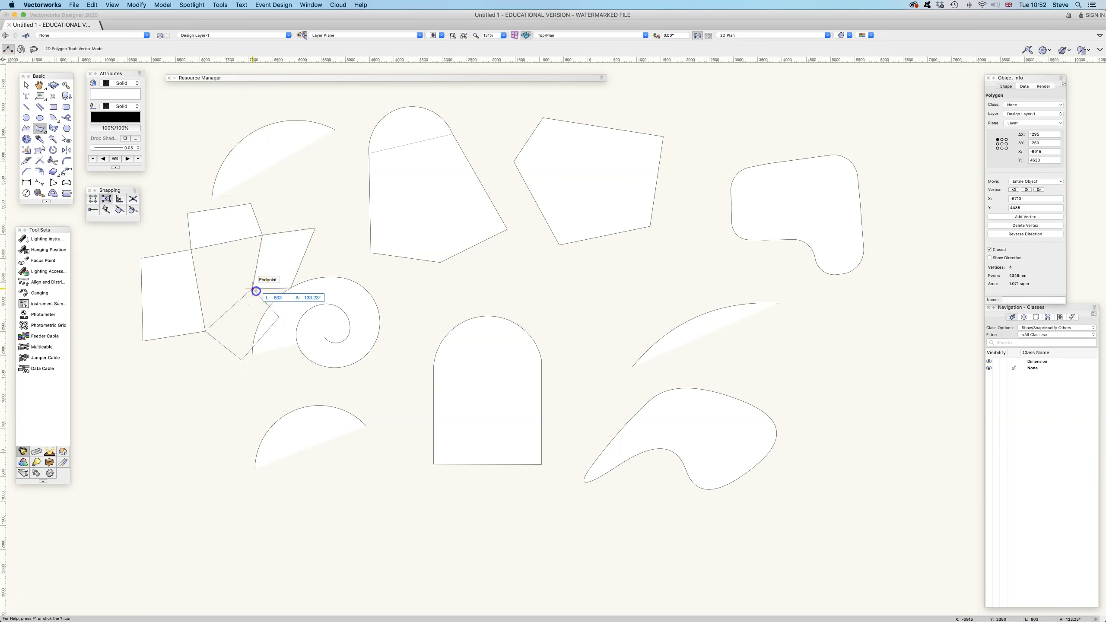
Move the spiral below the lower open arc and create a polygon in the gap between the four quadrilaterals with Inner Boundary Mode.
left_click(26, 85)
left_click_drag(361, 286, 436, 490)
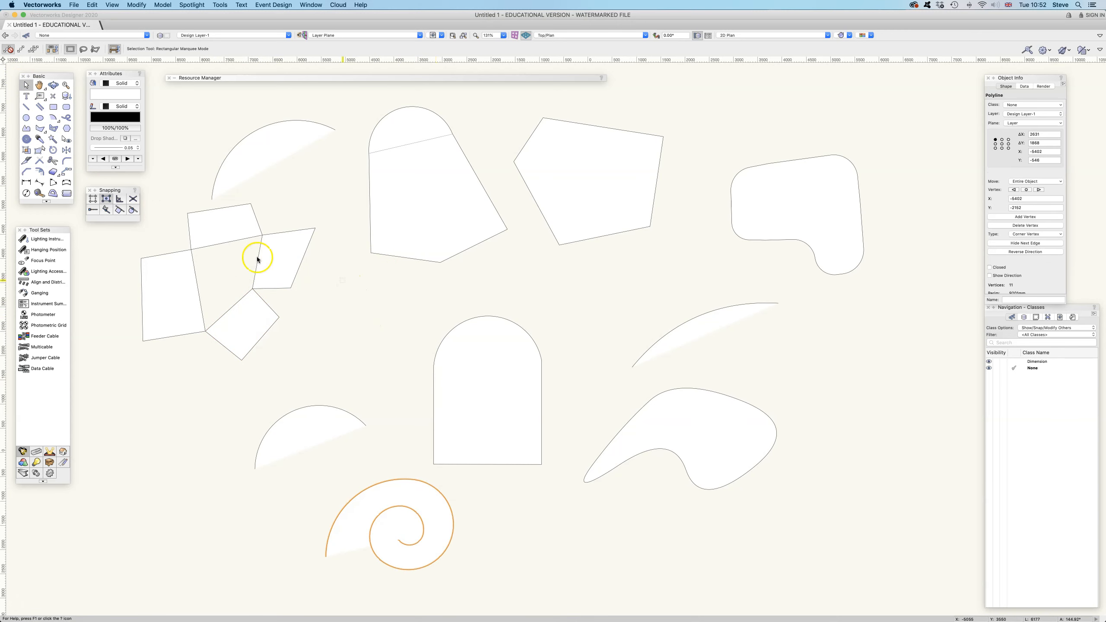
left_click(40, 128)
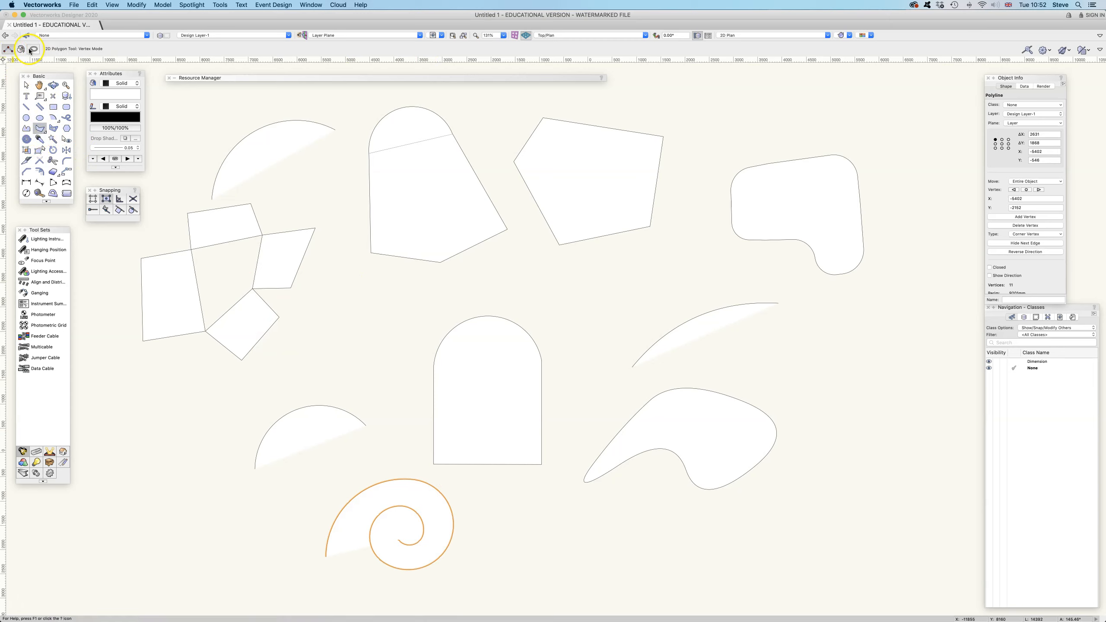
left_click(222, 261)
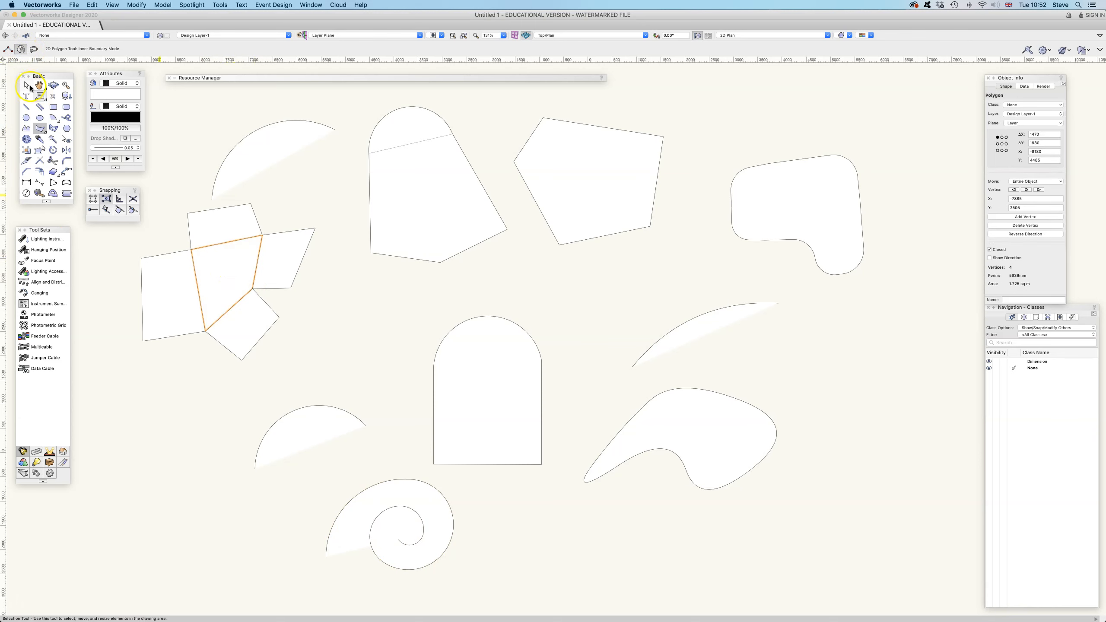
Move the inner boundary polygon out of the quadrilateral cluster to the empty area below it and delete it.
left_click(26, 85)
left_click(231, 266)
left_click_drag(232, 266, 155, 463)
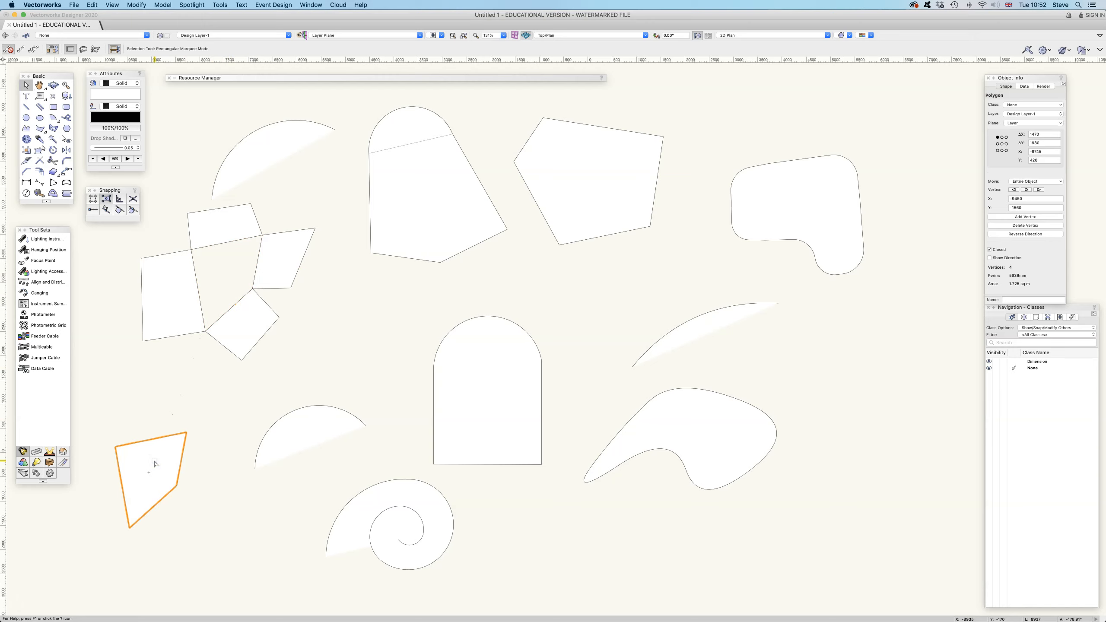
key("Delete")
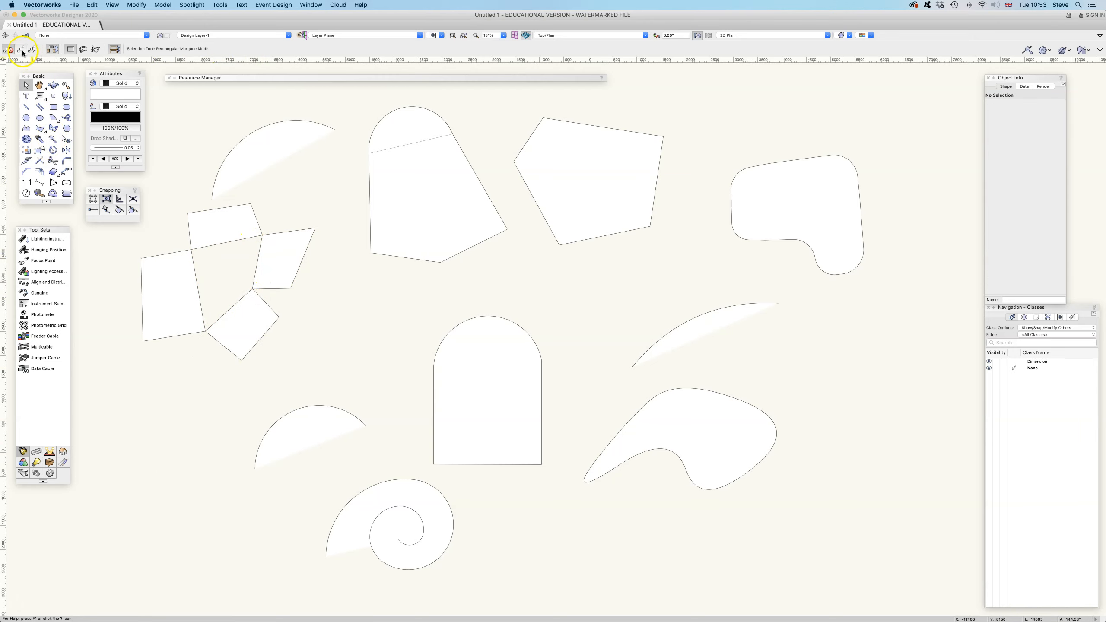
Create outline shapes around the four-quadrilateral cluster and around the first pentagon with its arc, using Outer Boundary Mode.
left_click(39, 127)
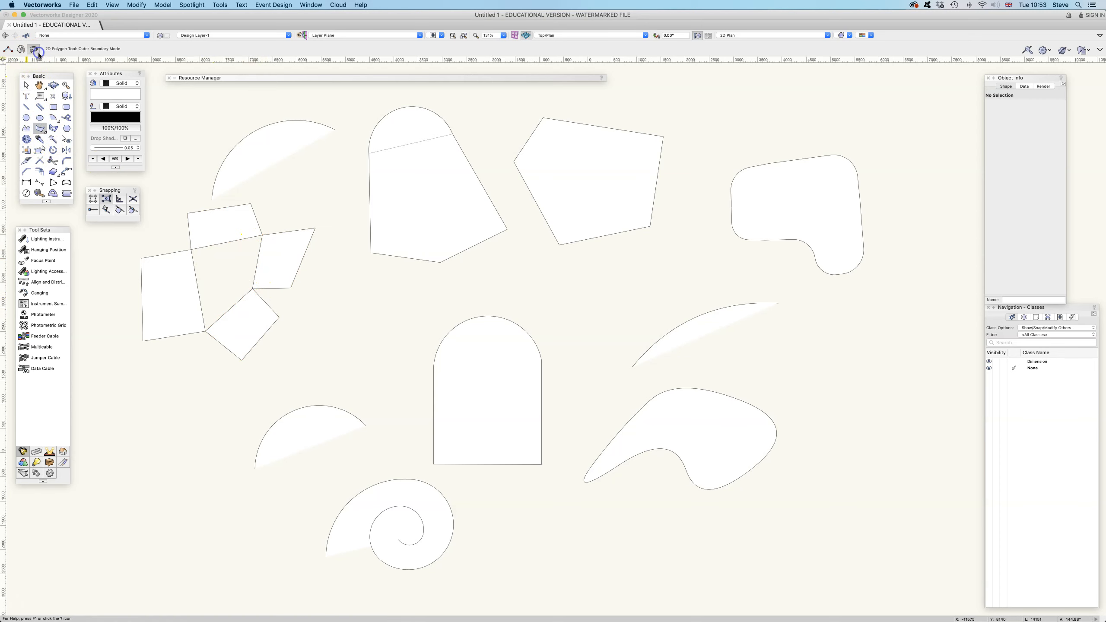
left_click(168, 205)
mouse_move(322, 217)
left_mouse_down()
mouse_move(314, 302)
mouse_move(198, 383)
mouse_move(114, 311)
mouse_move(165, 204)
left_mouse_up()
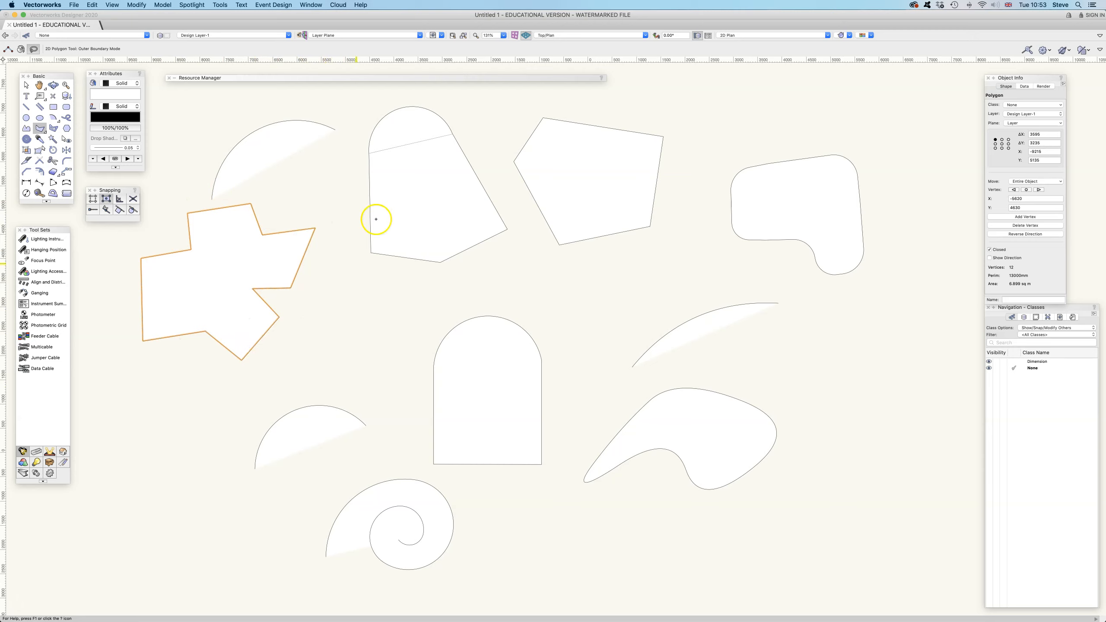
mouse_move(358, 109)
left_mouse_down()
mouse_move(442, 99)
mouse_move(490, 191)
mouse_move(502, 248)
mouse_move(366, 235)
mouse_move(350, 119)
mouse_move(357, 107)
mouse_move(445, 96)
mouse_move(501, 180)
mouse_move(494, 258)
mouse_move(362, 274)
mouse_move(348, 138)
mouse_move(350, 99)
mouse_move(363, 94)
left_mouse_up()
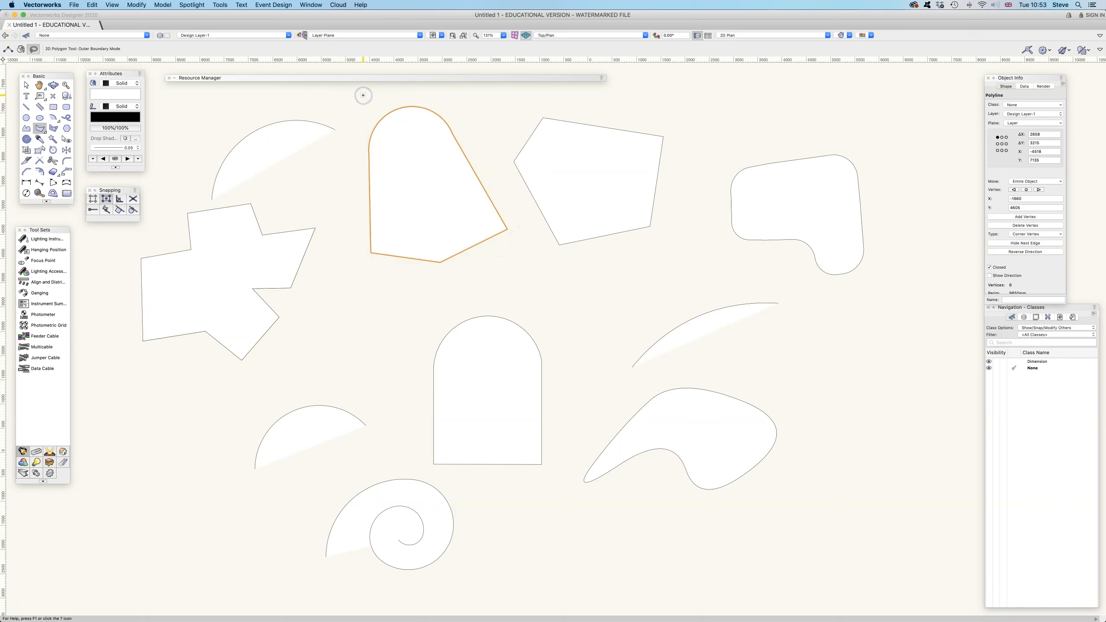
left_click(26, 85)
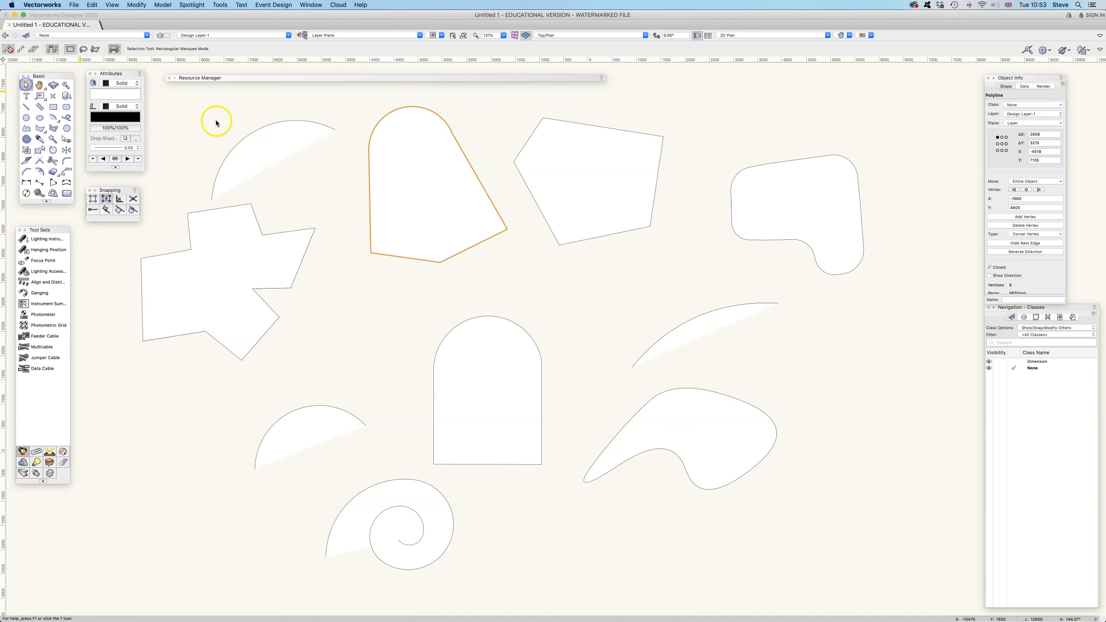
left_click(40, 130)
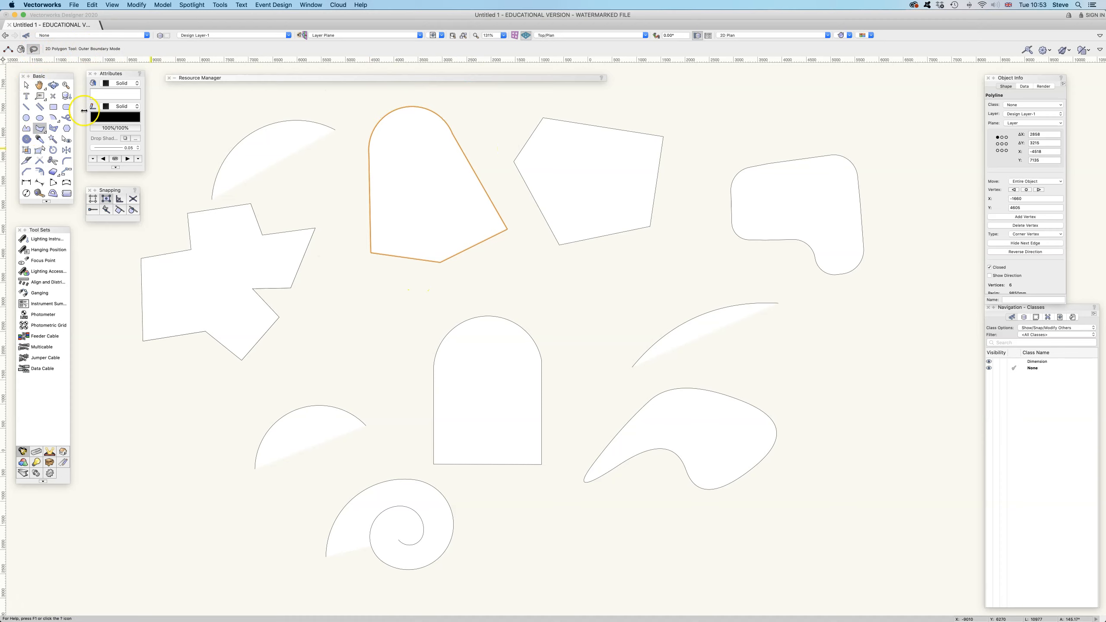
left_click(24, 86)
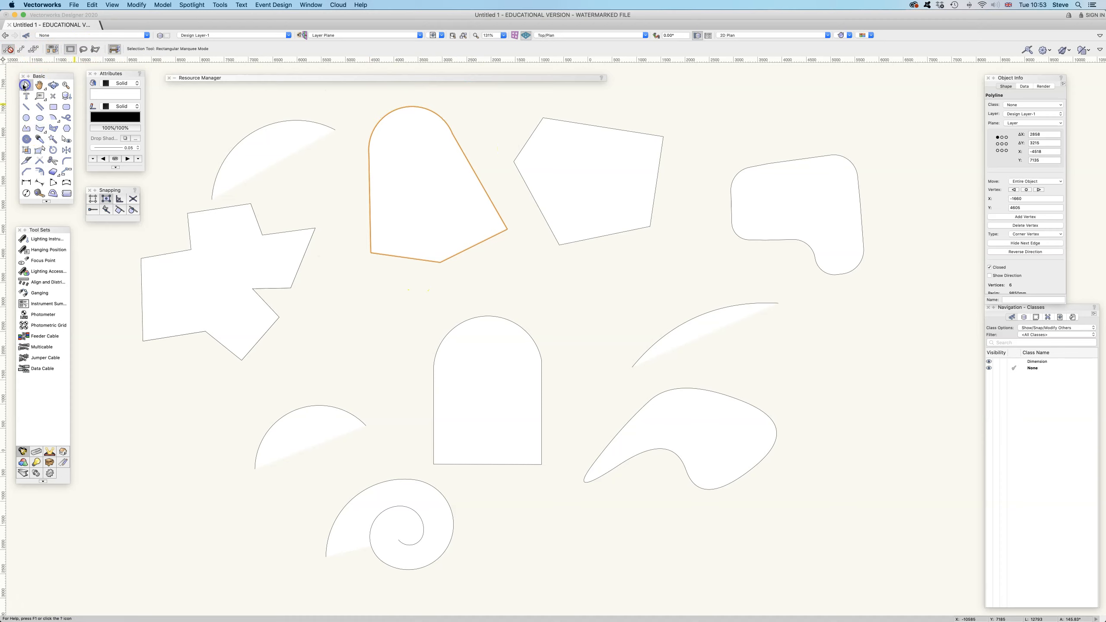
Draw a closed five-sided double-line polygon with a separation of 25 beside the open cubic curve, using Top Control Line Mode.
left_click(51, 128)
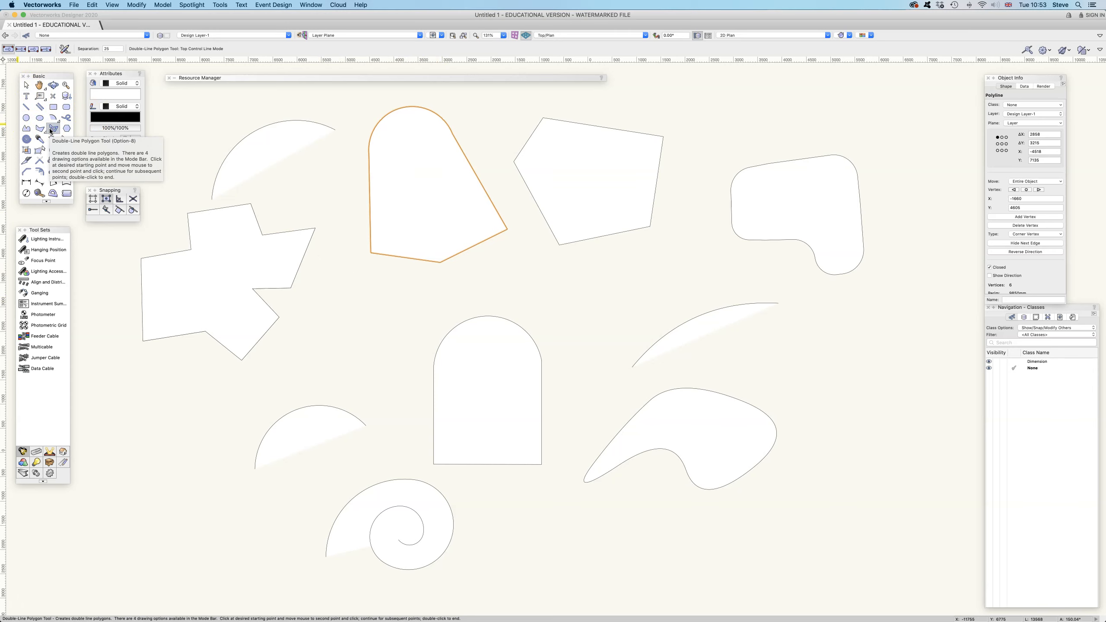
left_click(19, 49)
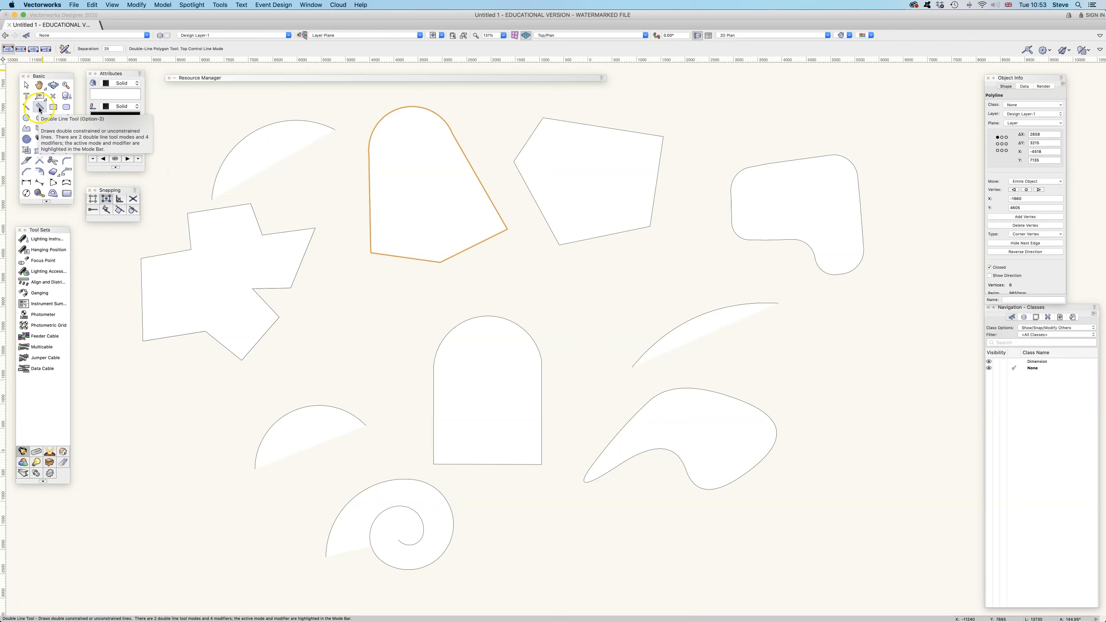
left_click(807, 347)
left_click(847, 356)
left_click(843, 392)
left_click(801, 392)
left_click(789, 362)
left_click(807, 349)
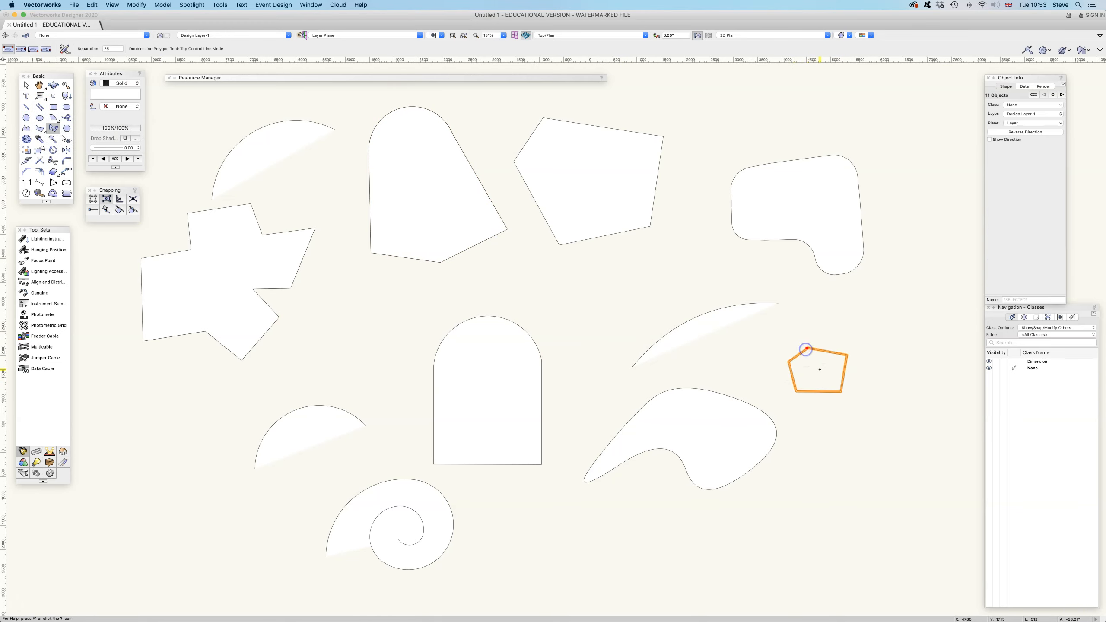
scroll(813, 362, "up", 5)
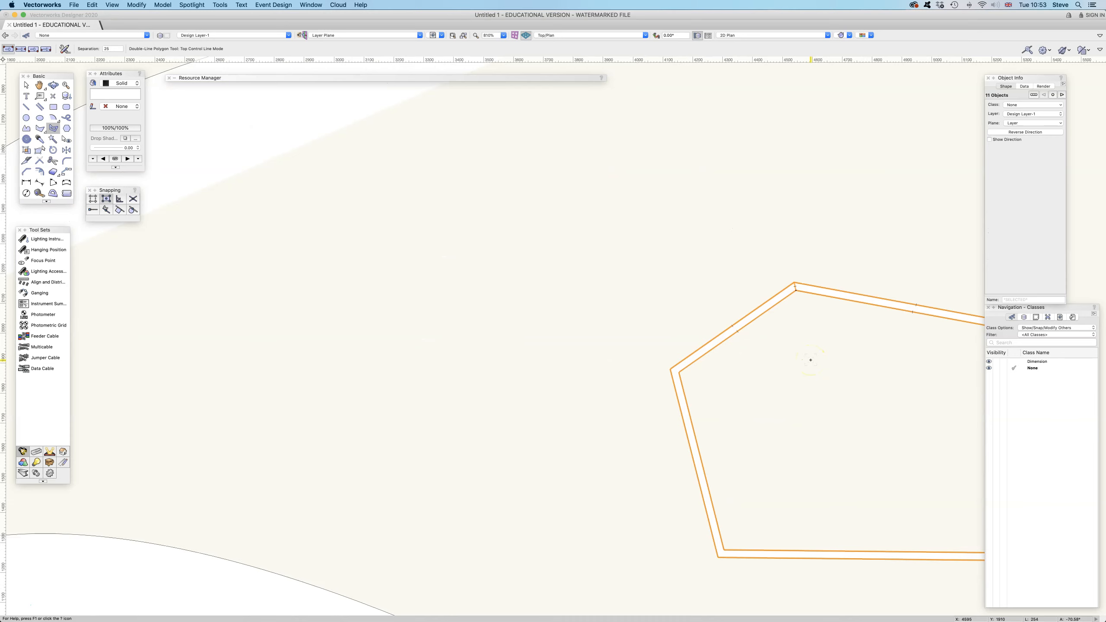
Draw a short, slightly sloping double line with a separation of 75 above the double-line polygon's upper-left edge, using Unconstrained Mode.
middle_click_drag(805, 361, 633, 314)
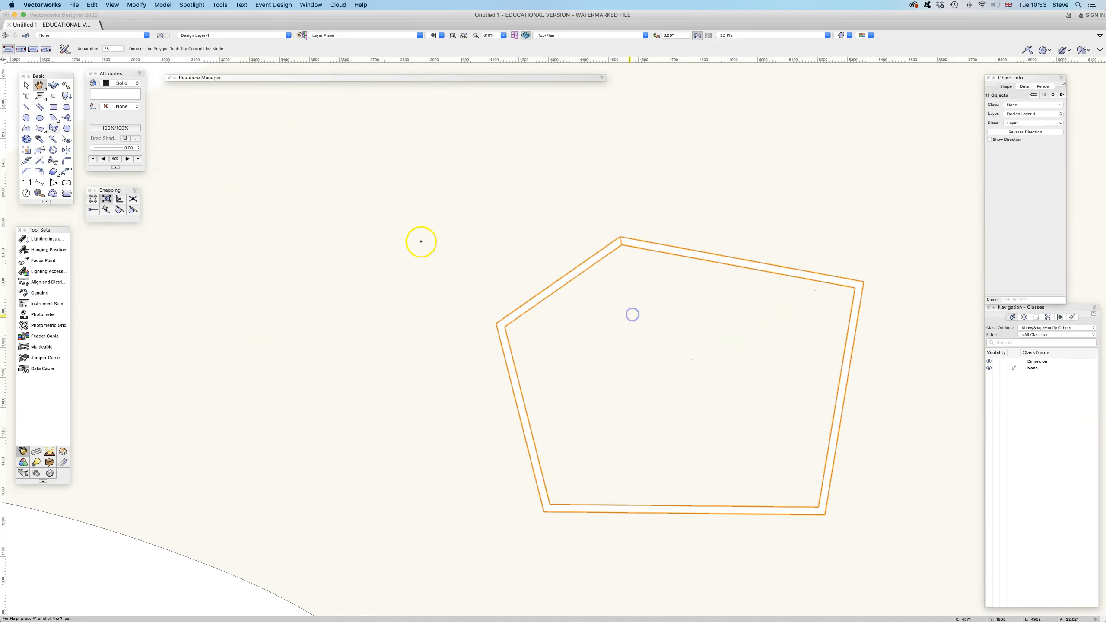
left_click(40, 107)
left_click(433, 199)
left_click(537, 184)
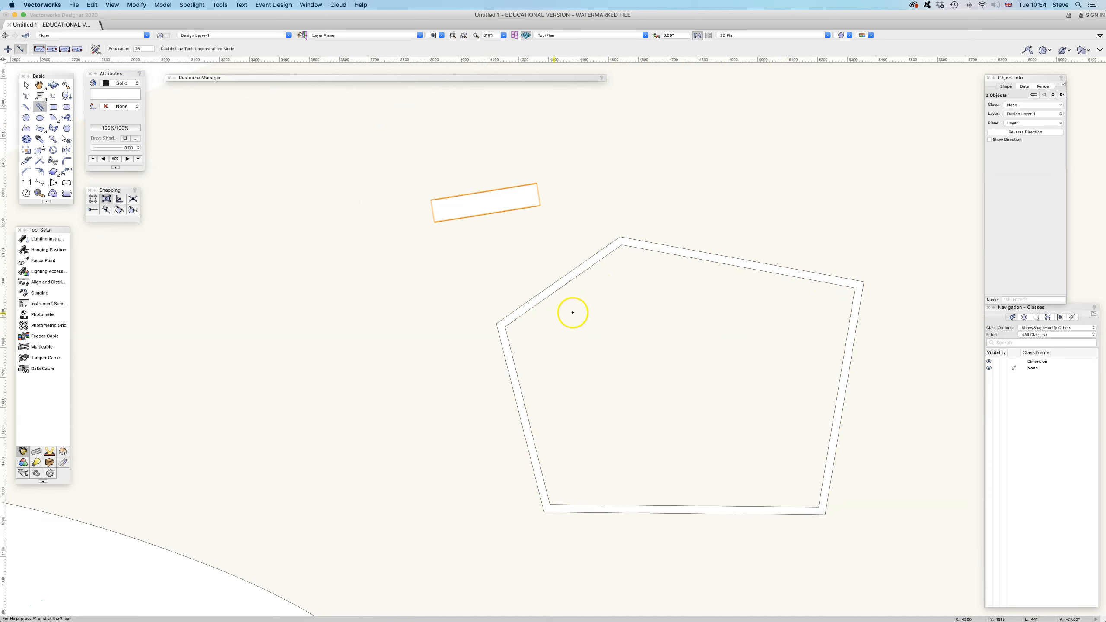
Review the Double Line tool's preferences and its wall components settings, leaving both without changes.
scroll(638, 363, "down", 5)
scroll(638, 363, "down", 1)
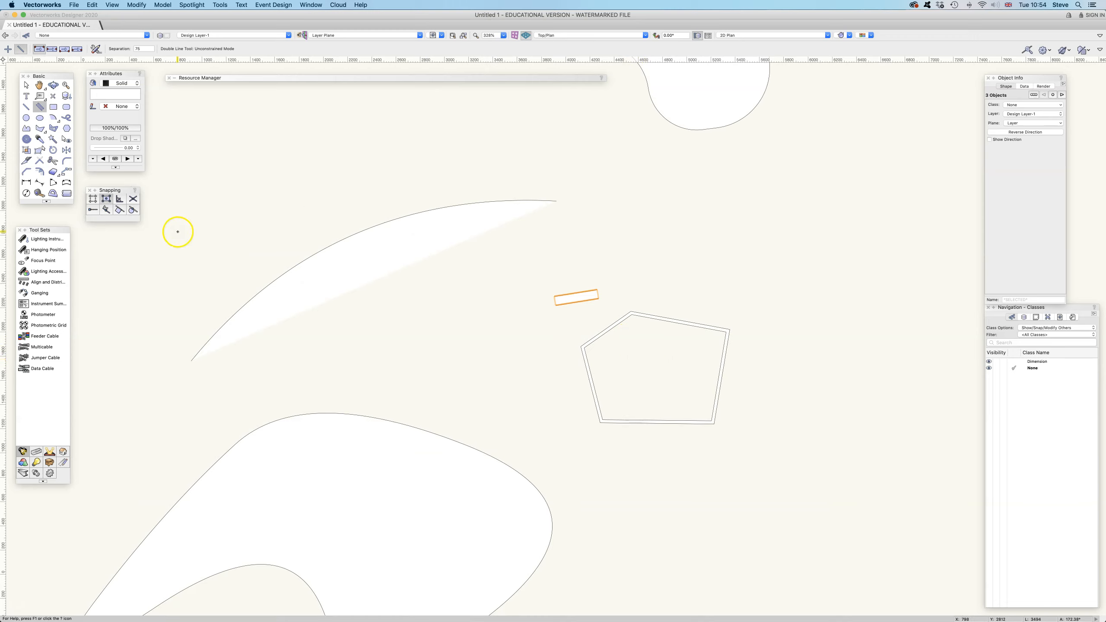
left_click(95, 49)
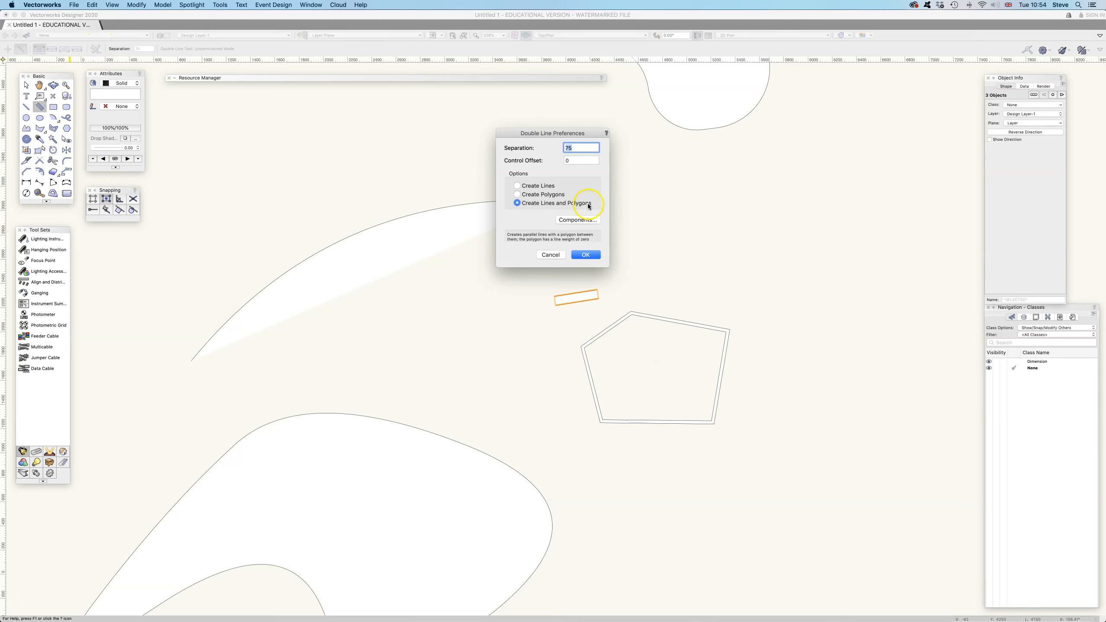
left_click(578, 220)
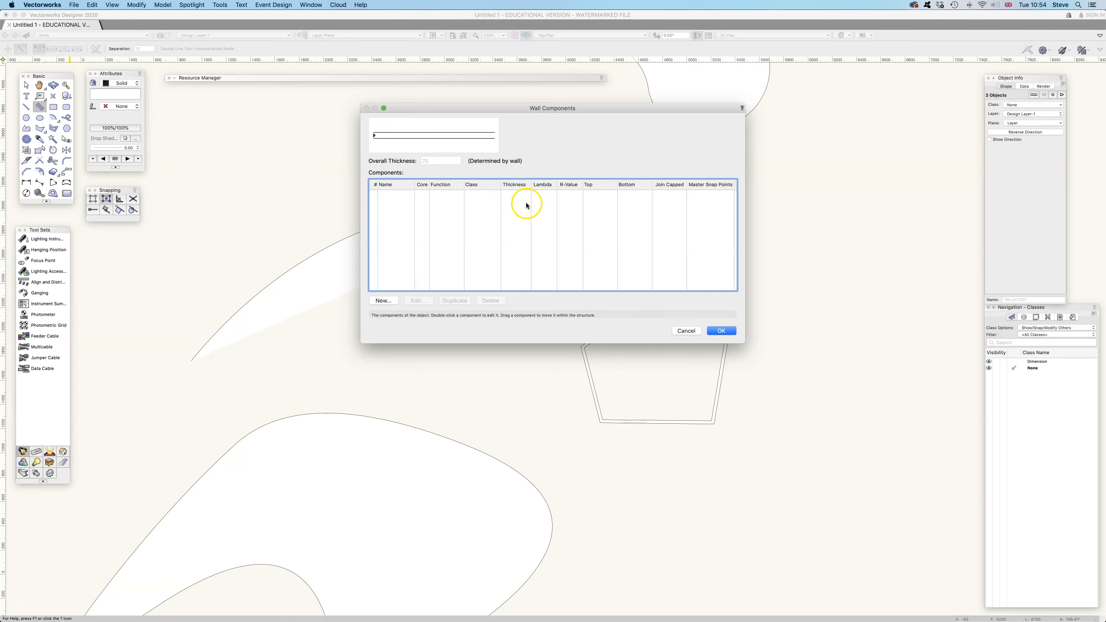
left_click(687, 331)
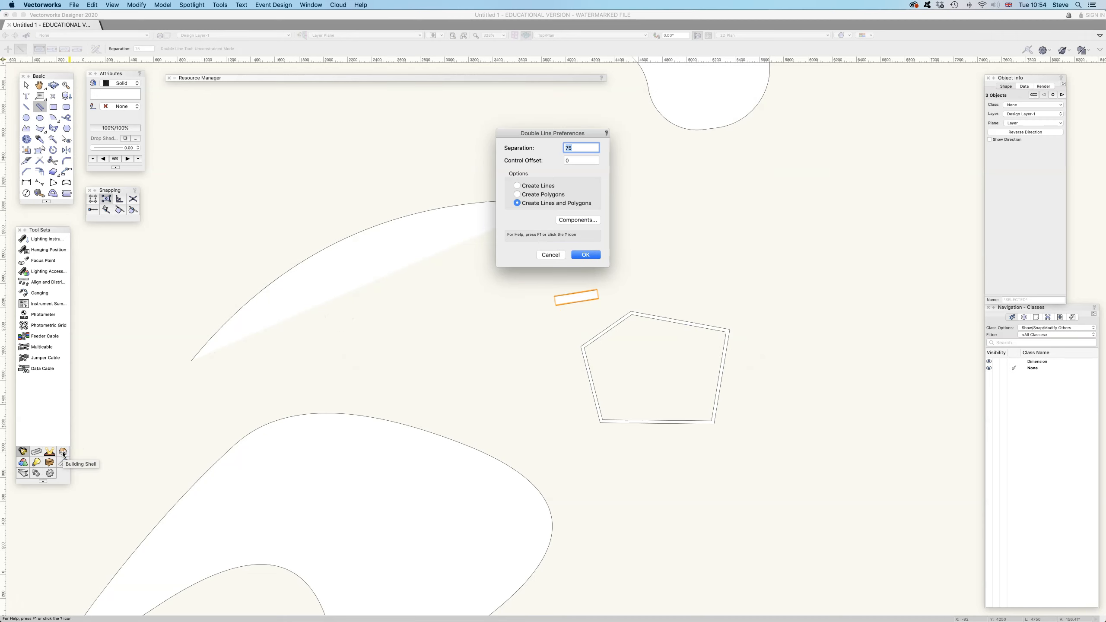
left_click(551, 255)
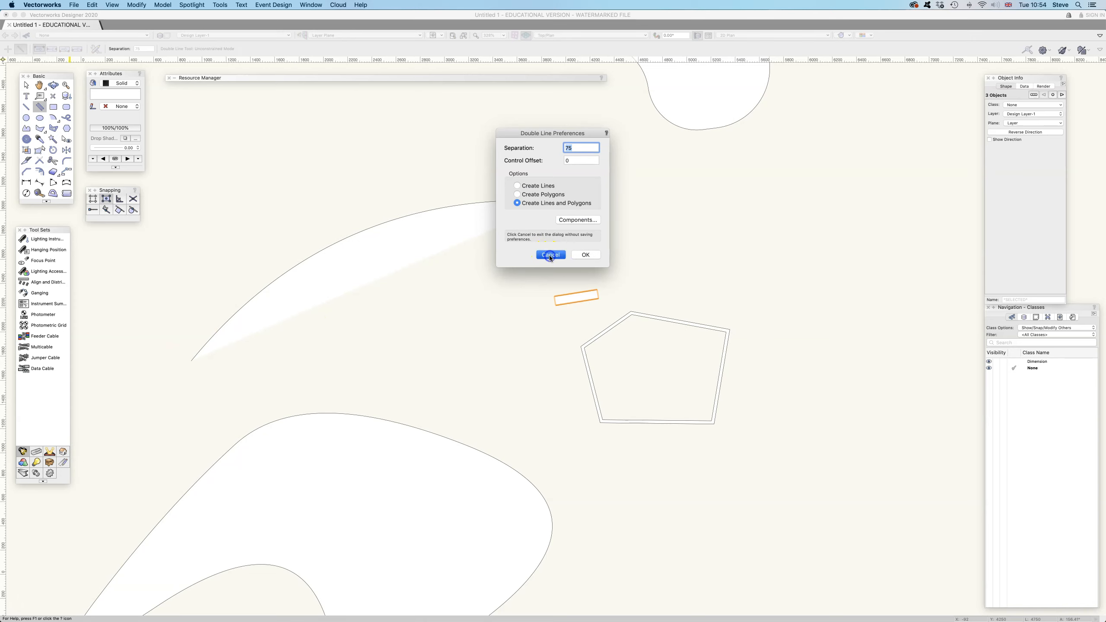
Review the Wall tool's preferences in the Building Shell tool set, cancel them, and return to the Selection tool and the event tool set.
left_click(63, 452)
left_click(32, 240)
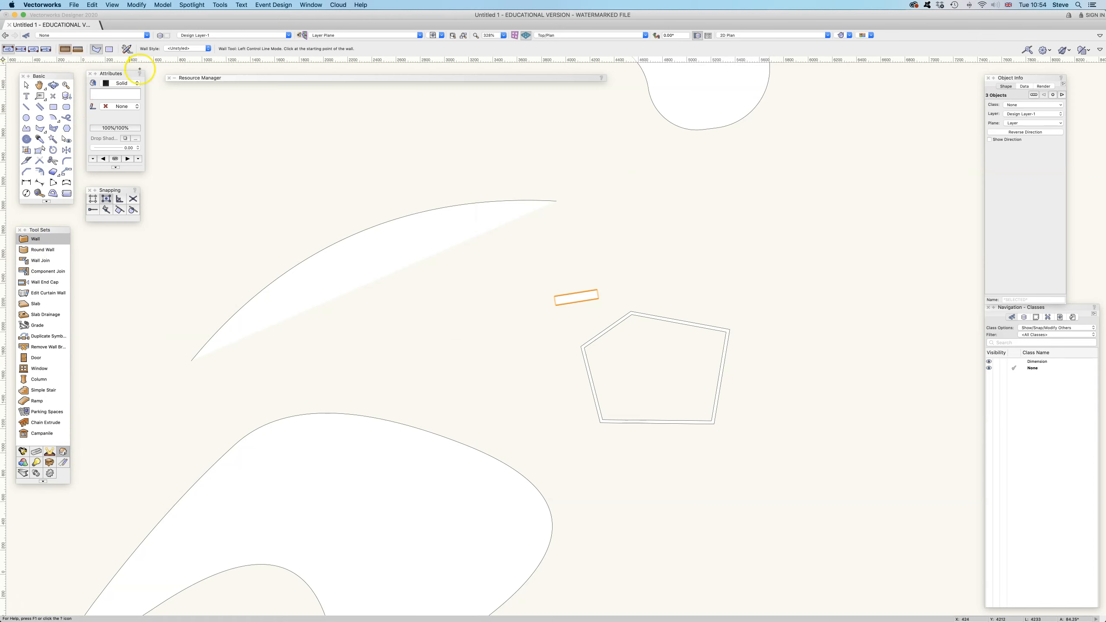
left_click(126, 49)
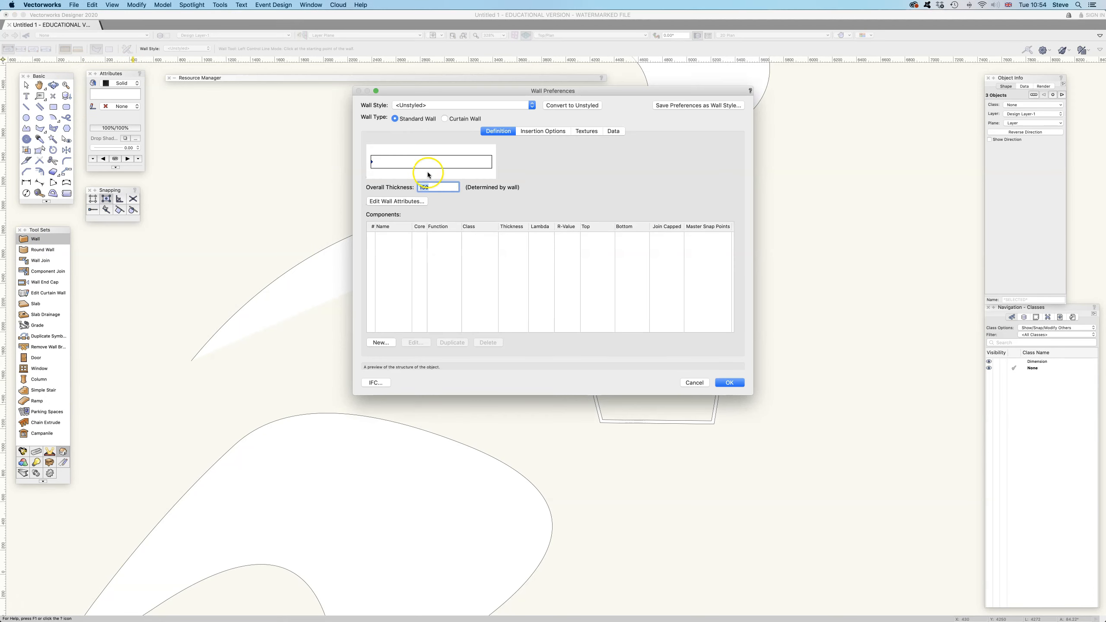
left_click(695, 383)
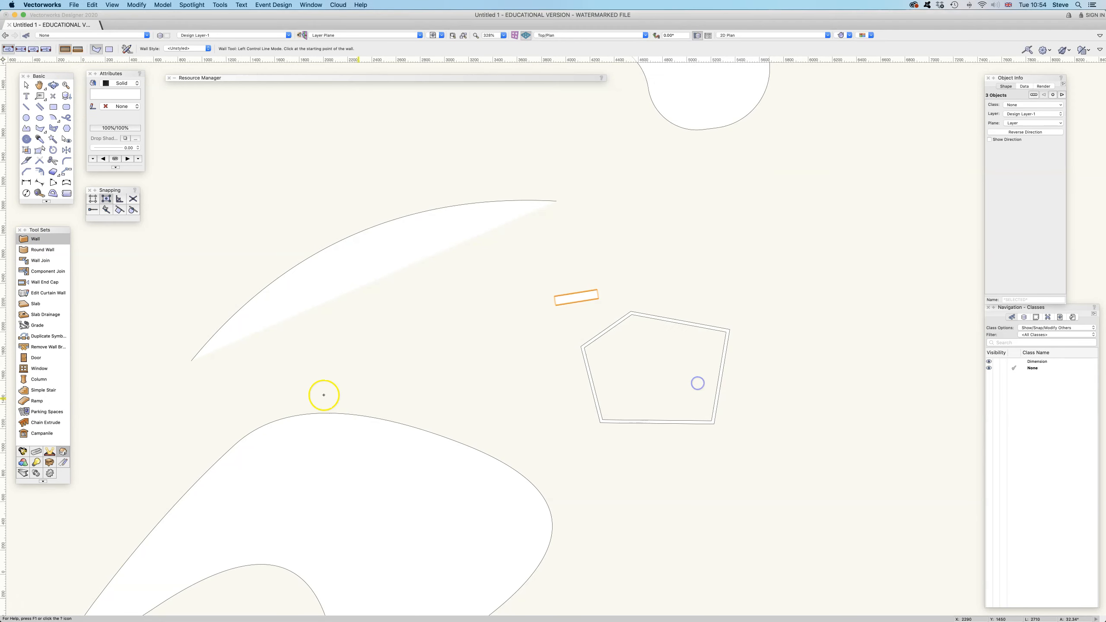
left_click(26, 85)
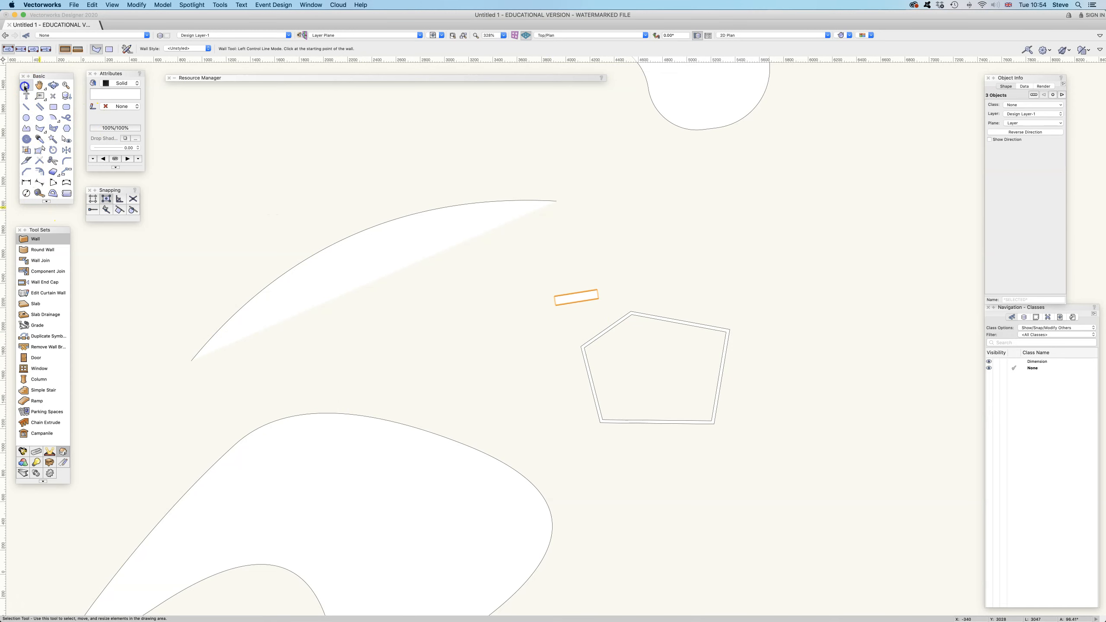
left_click(47, 452)
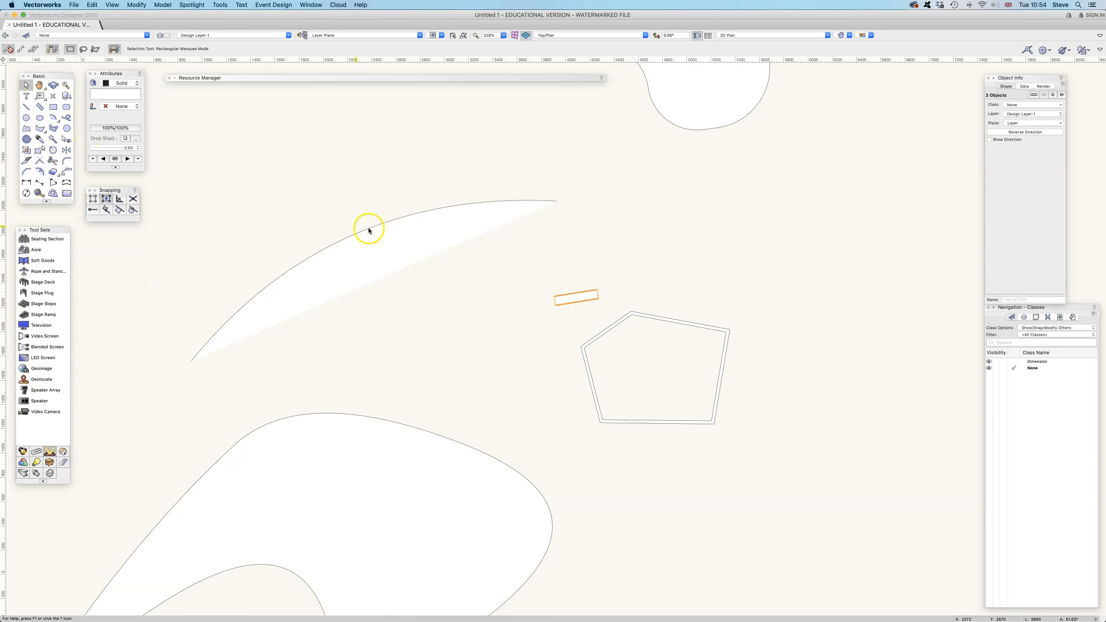
Look through the polyline and polygon tools and open the Double-Line Polygon tool's preferences.
left_click(26, 128)
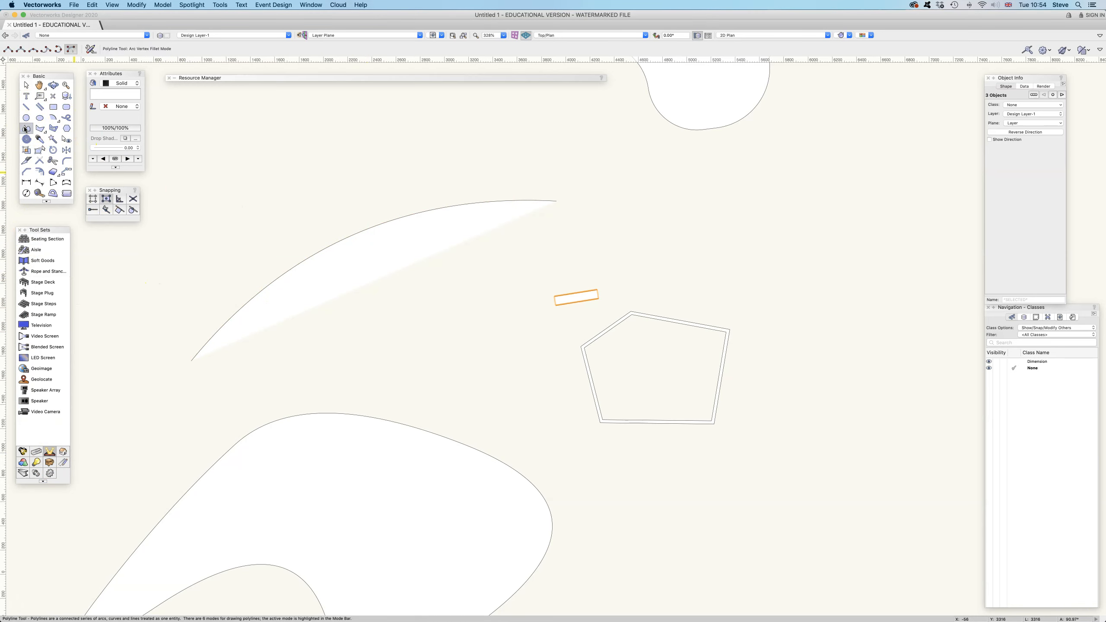
left_click(42, 128)
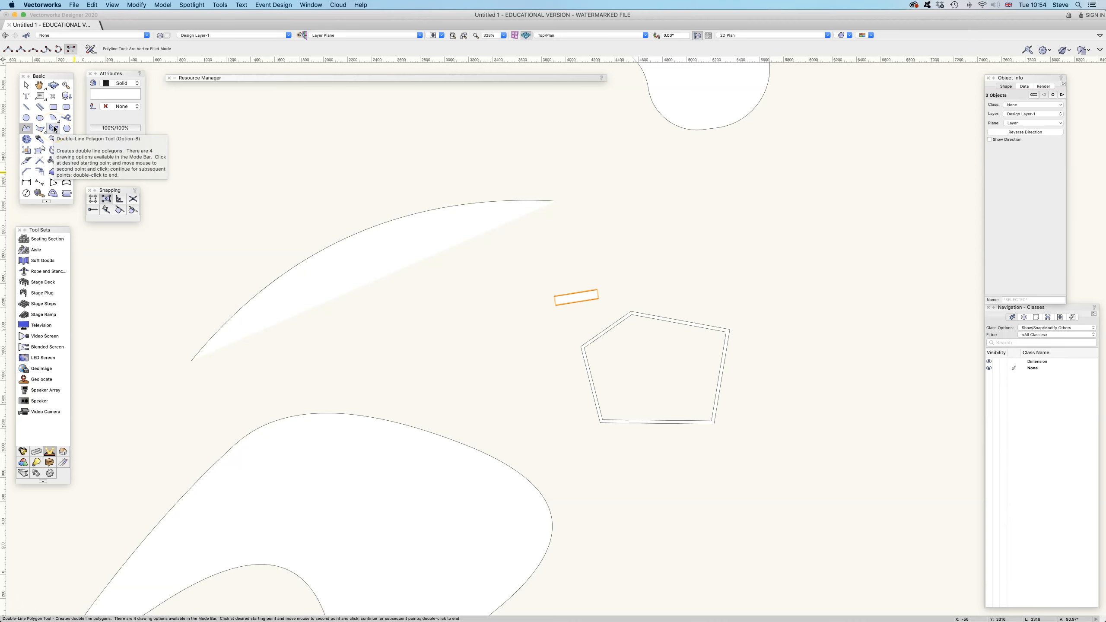
left_click(54, 129)
left_click(63, 51)
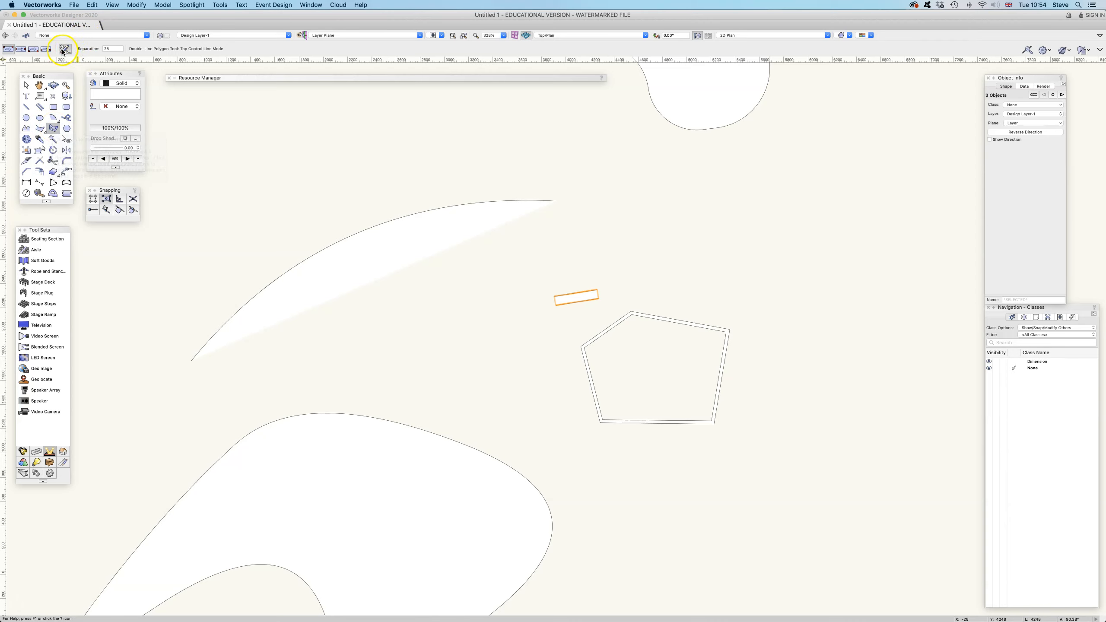